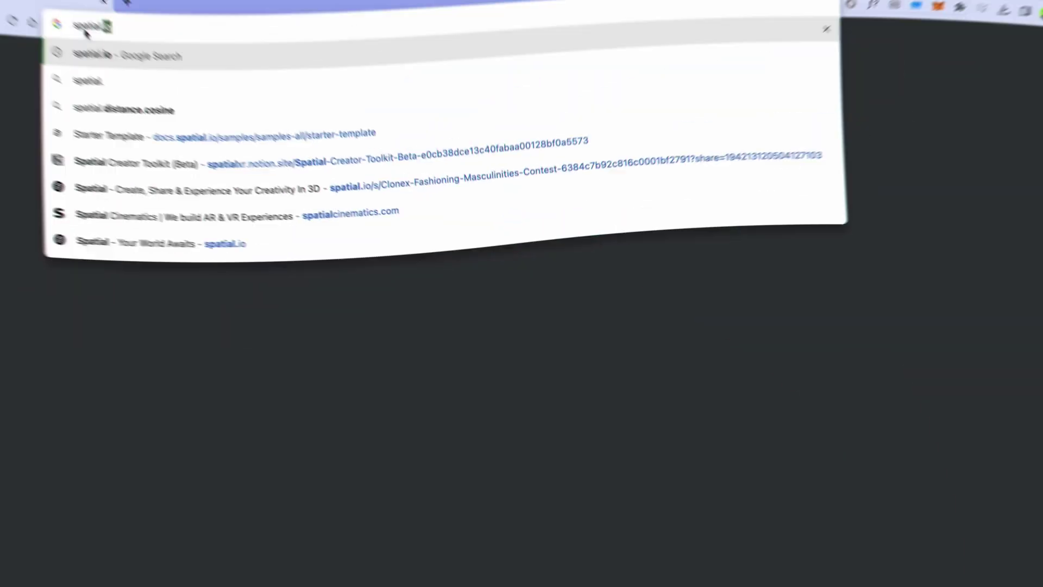
Step: Open the Spatial website from a web search for spatial.io and log in with the Google account
key("Return")
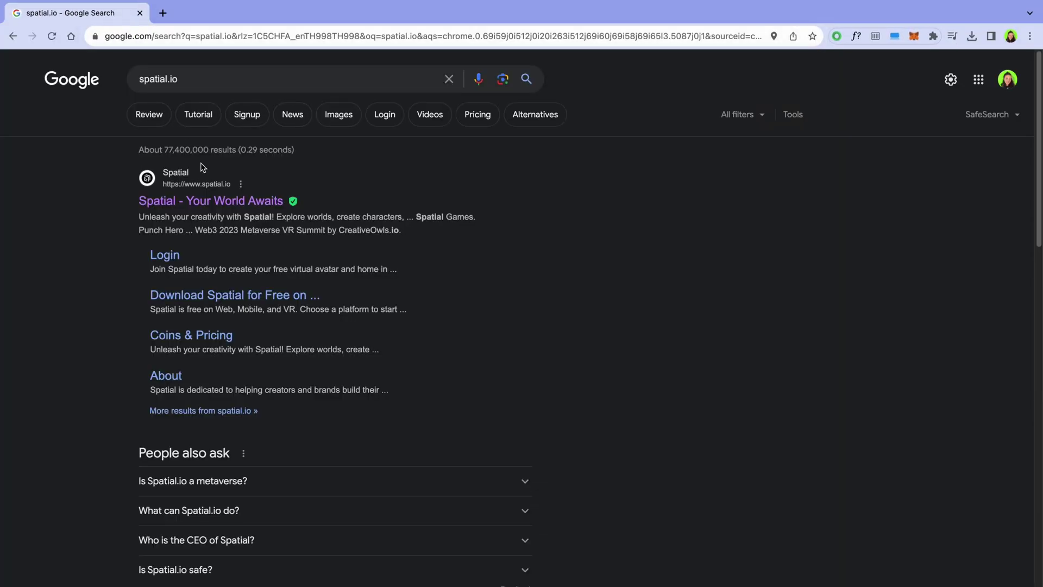
left_click(217, 204)
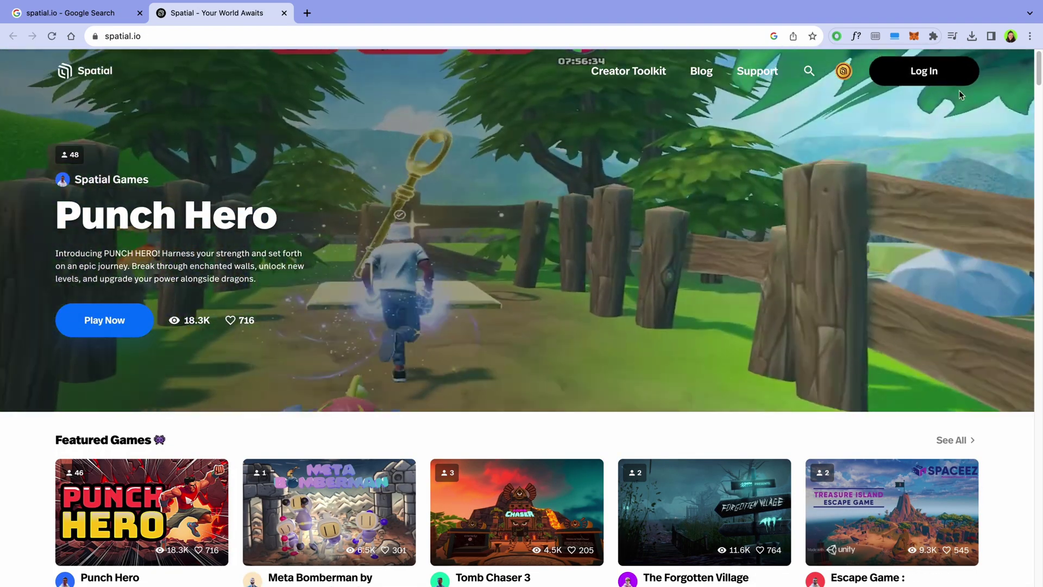
left_click(956, 79)
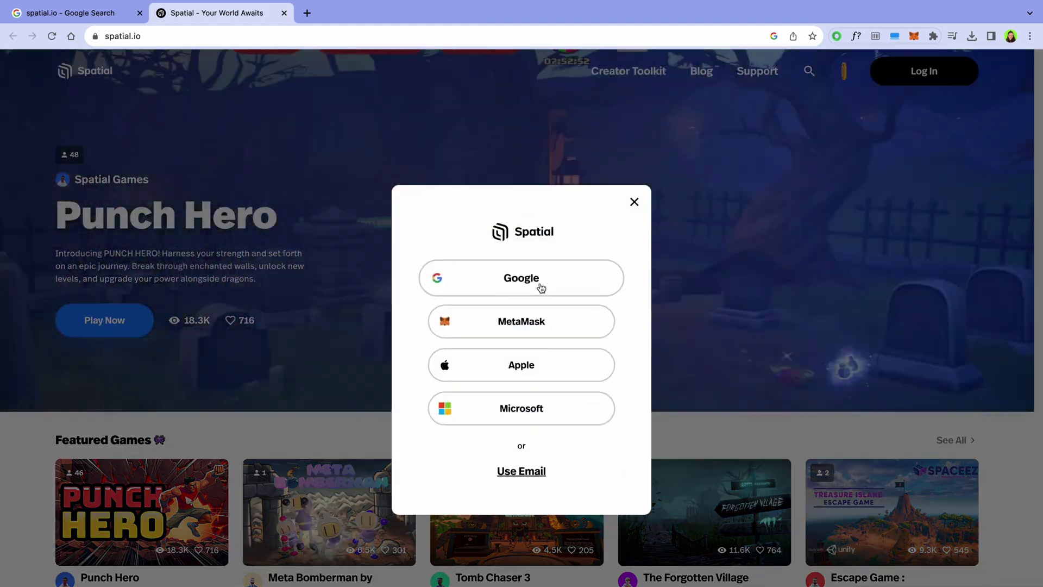
left_click(572, 288)
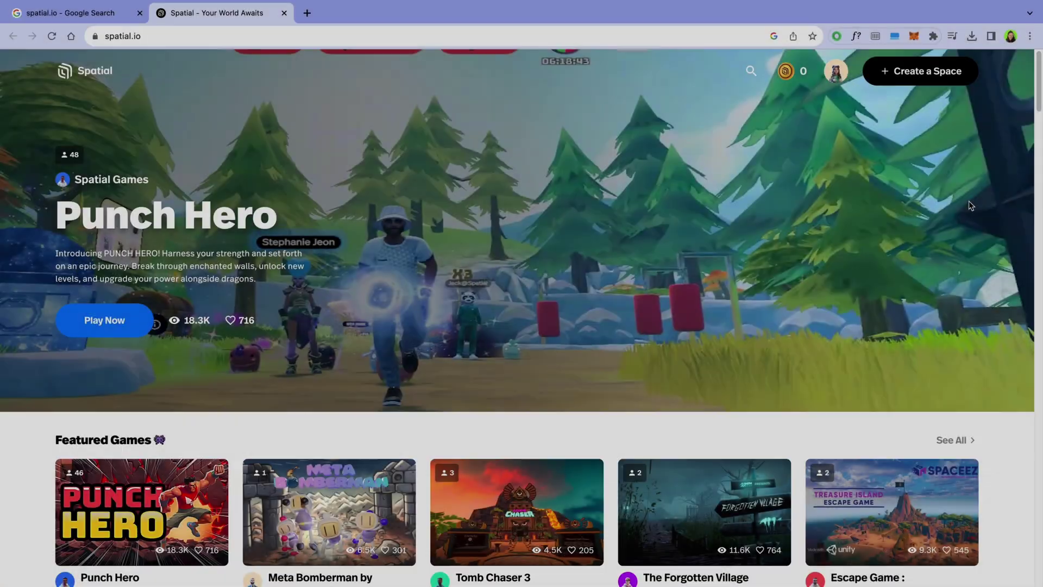
Step: Create a new space from the Isle Gallery template
left_click(927, 71)
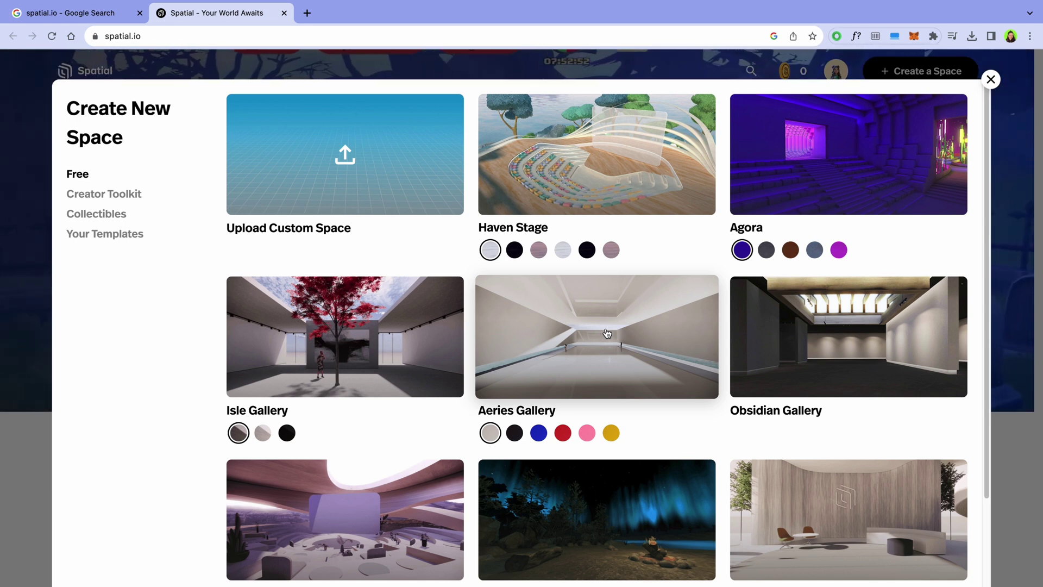
left_click(287, 432)
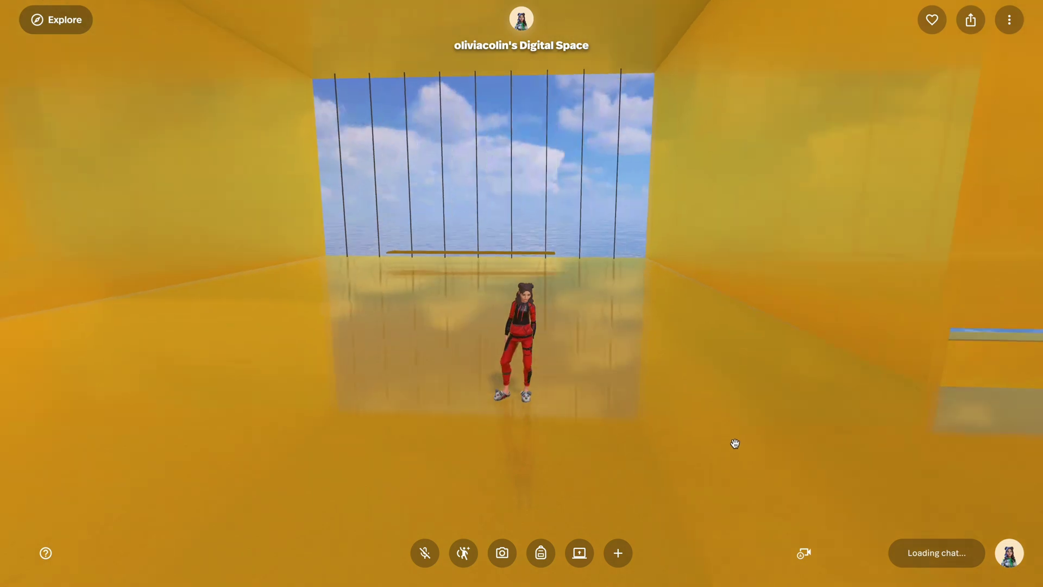
Step: Look at the avatar customization options and return to the space without saving any changes
left_click_drag(735, 443, 690, 340)
left_click(1010, 563)
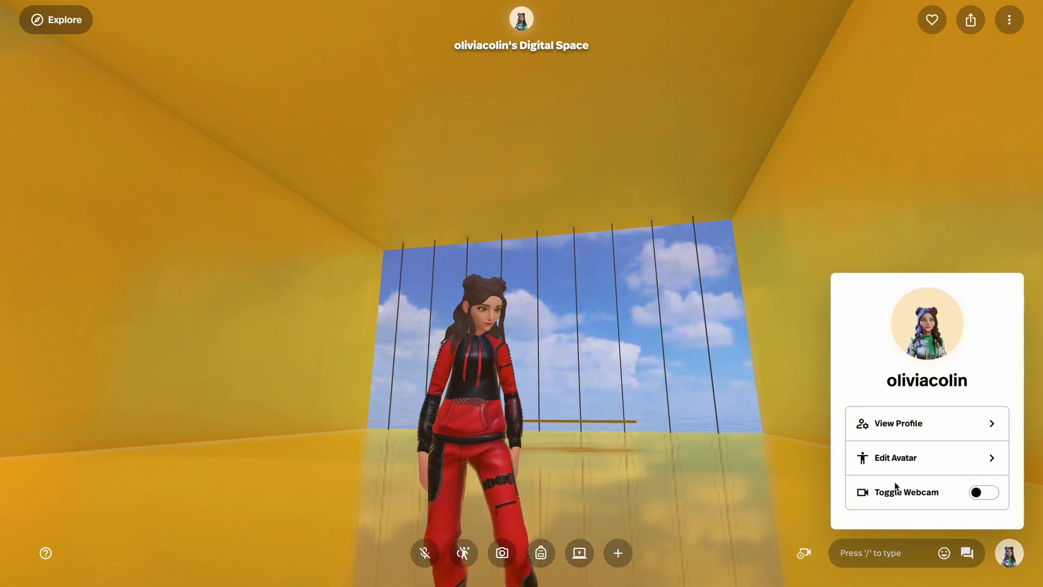
left_click(898, 460)
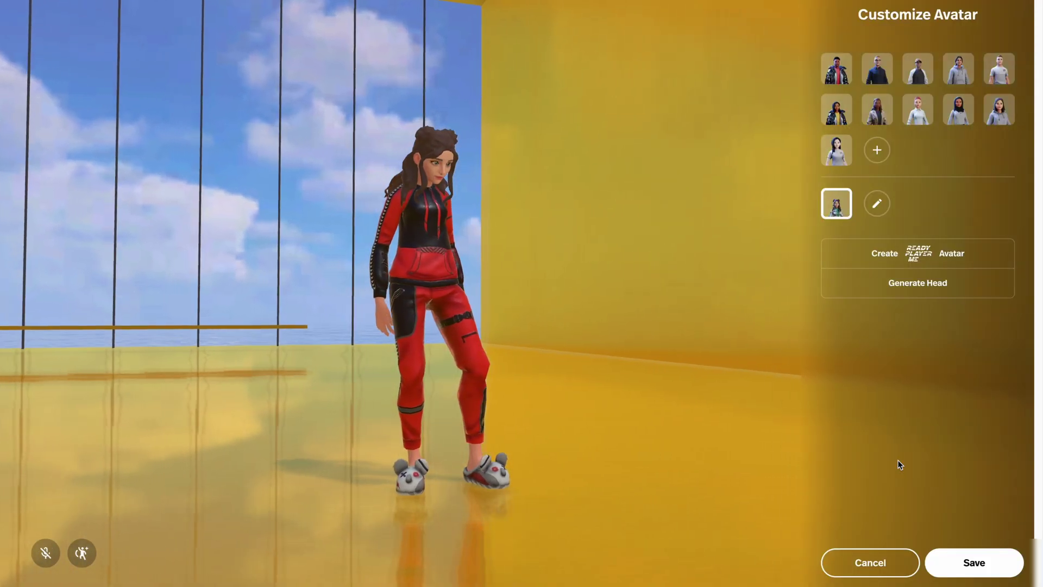
left_click(885, 564)
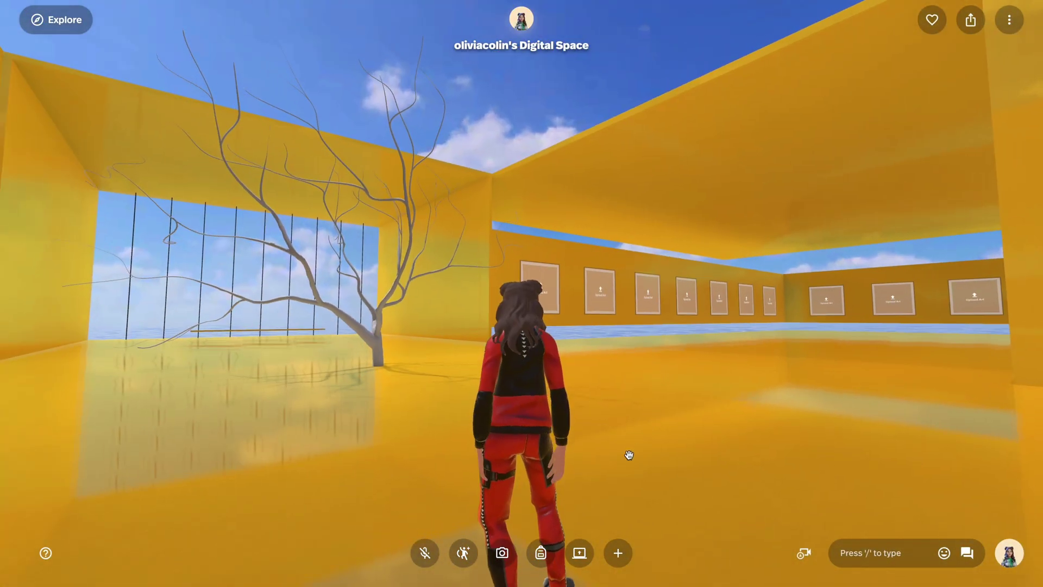
Step: Walk the avatar across the gallery to the wall with the empty picture frames
left_click_drag(629, 456, 723, 490)
key("w")
left_click_drag(605, 468, 494, 470)
left_click_drag(724, 434, 670, 438)
key("w")
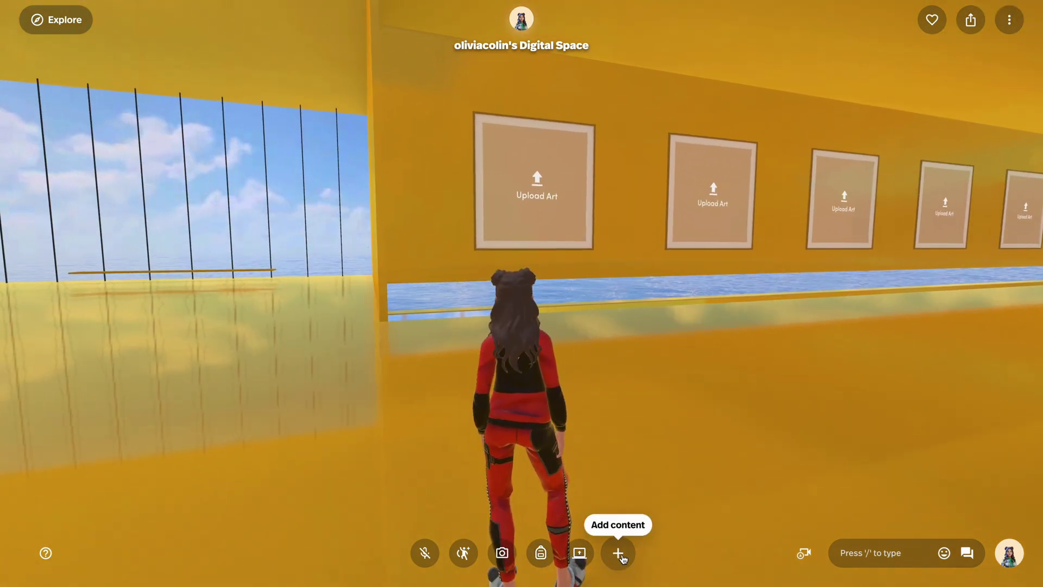
Step: Browse the Stuff, Furniture and Sketchfab categories of the content library
left_click(618, 553)
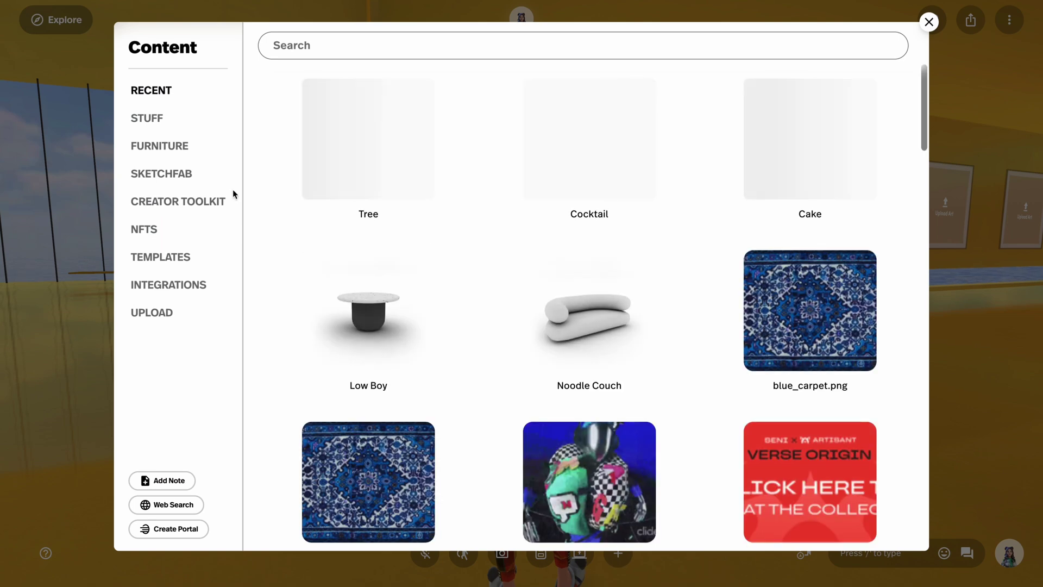
left_click(161, 123)
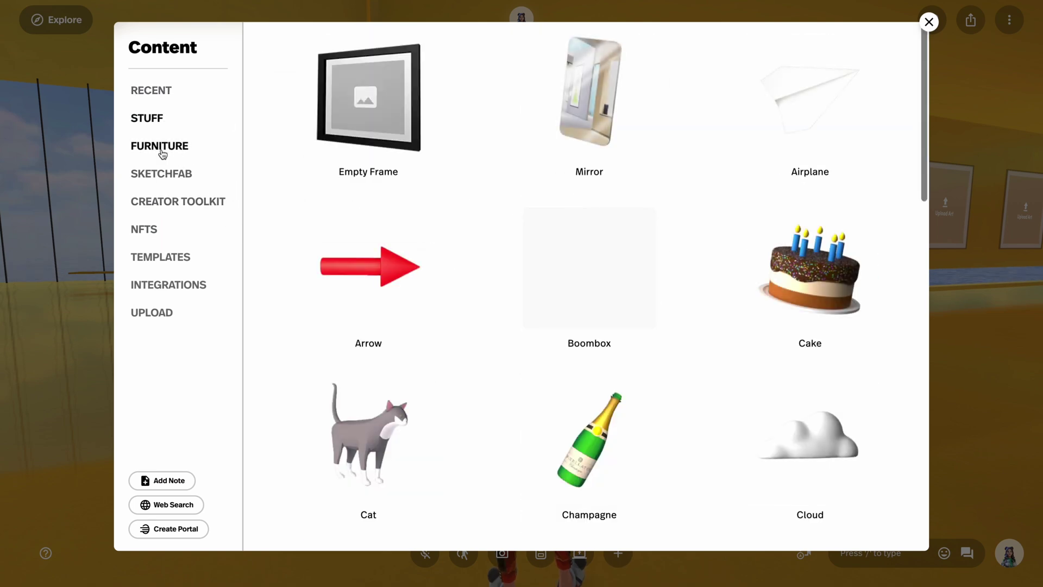
left_click(161, 148)
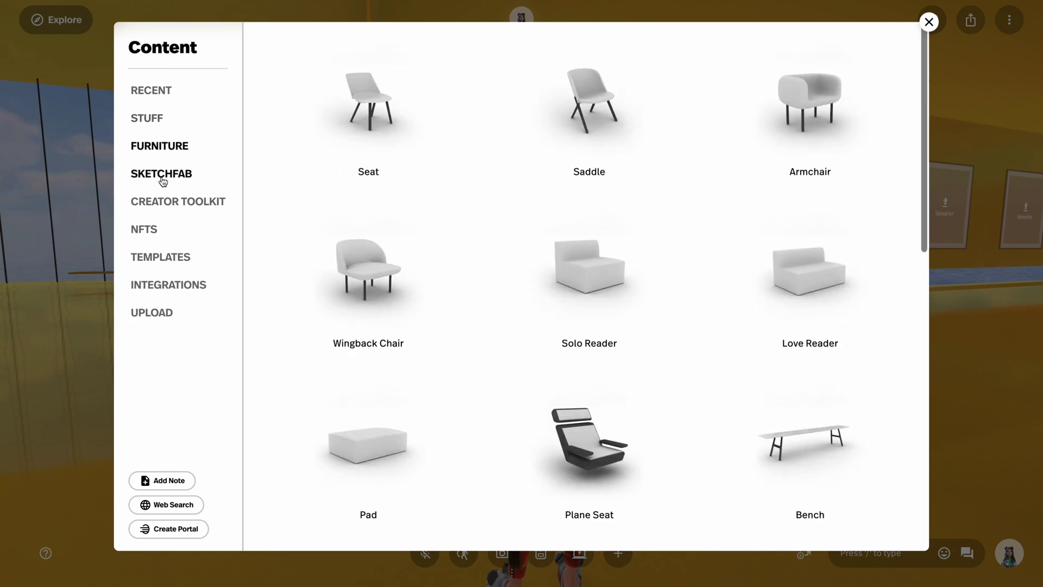
left_click(163, 180)
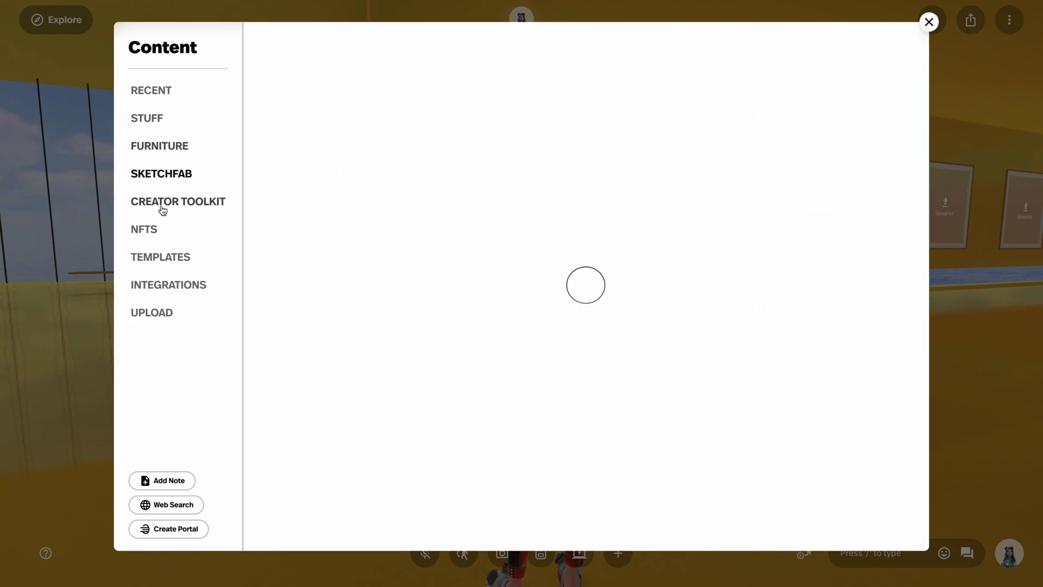
Step: Upload the birthday picture HB IMAGE 2.jpeg from the 3D assets folder into an empty frame on the gallery wall
left_click(159, 314)
left_click(563, 324)
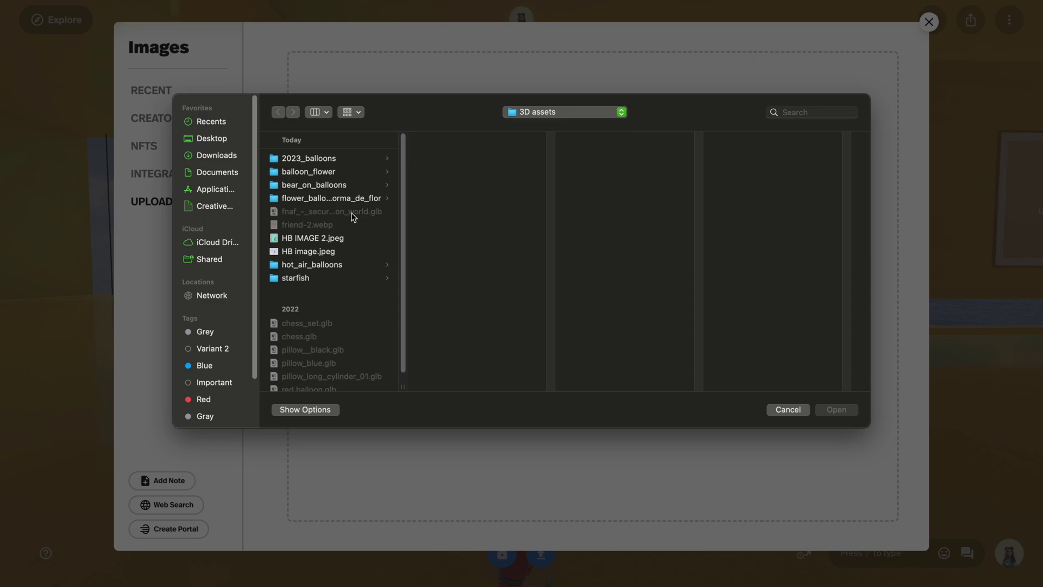
left_click(292, 252)
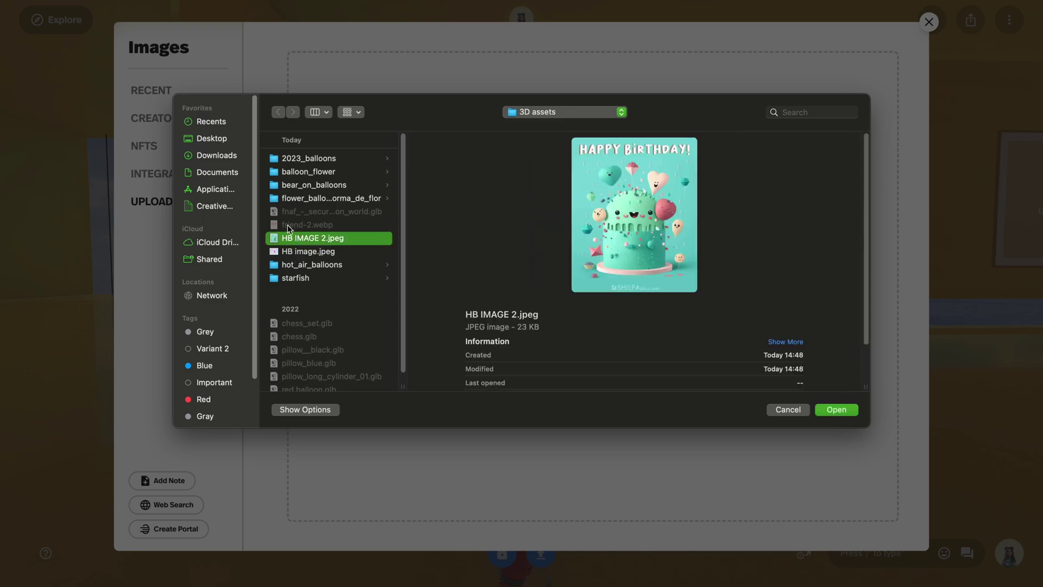
left_click(842, 412)
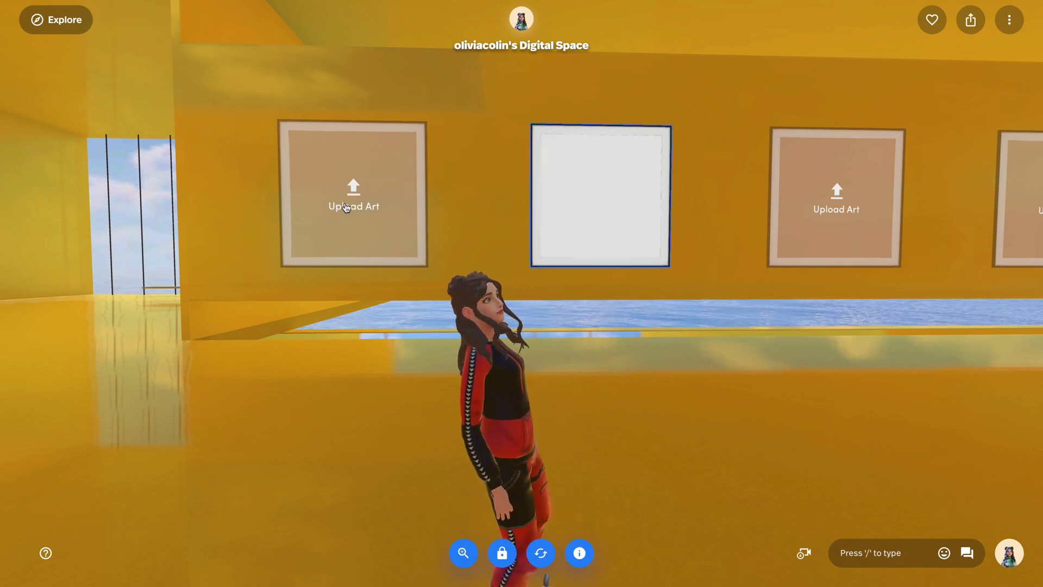
Step: Fill the neighbouring empty frame with the layered cake picture HB image.jpeg from the recent images
left_click(347, 208)
left_click(175, 201)
left_click(163, 92)
left_click(369, 138)
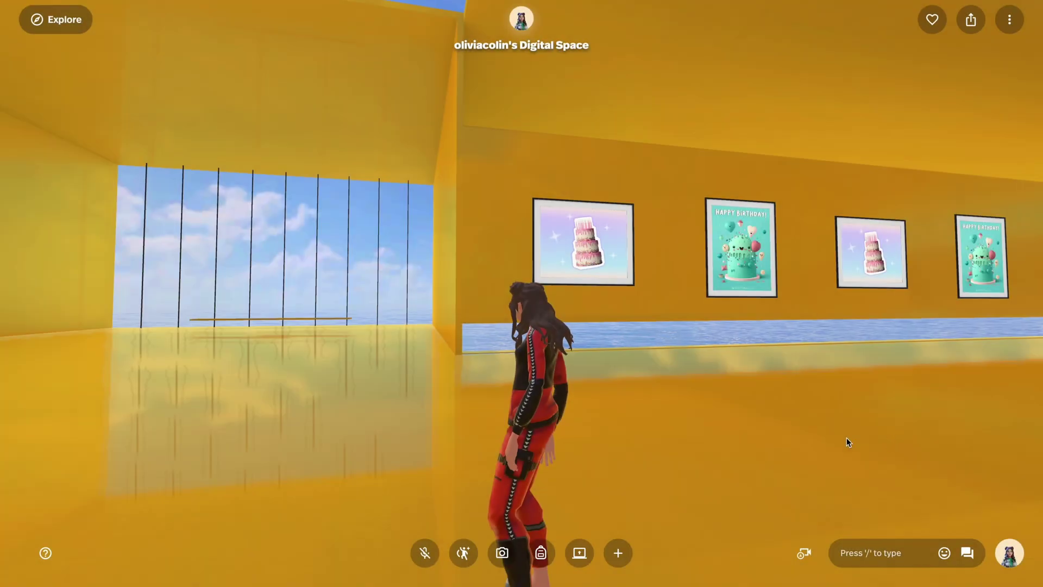
Step: Delete the bare tree standing in the middle of the gallery
left_click_drag(847, 439, 665, 459)
key("Left")
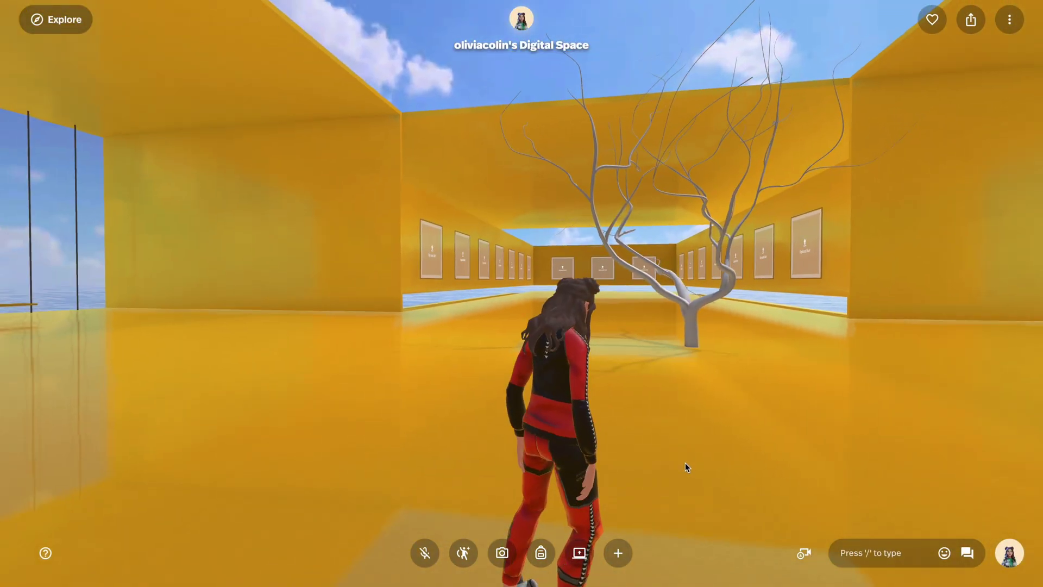
left_click(689, 307)
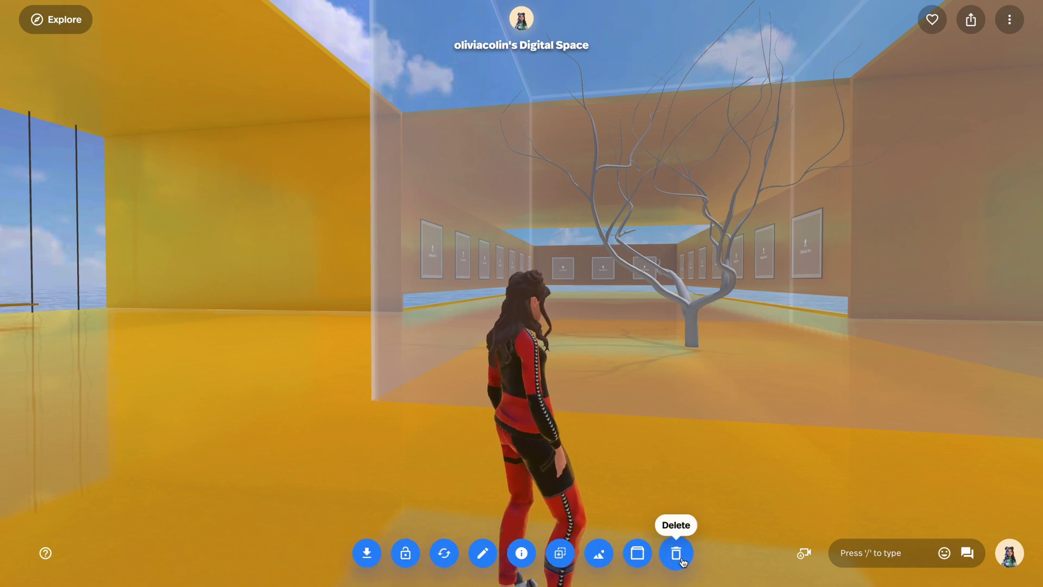
left_click(682, 559)
left_click(553, 77)
Step: Upload the 3D model hot_air_balloons.glb from the 3D assets folder into the space
left_click_drag(664, 384, 802, 440)
left_click(619, 555)
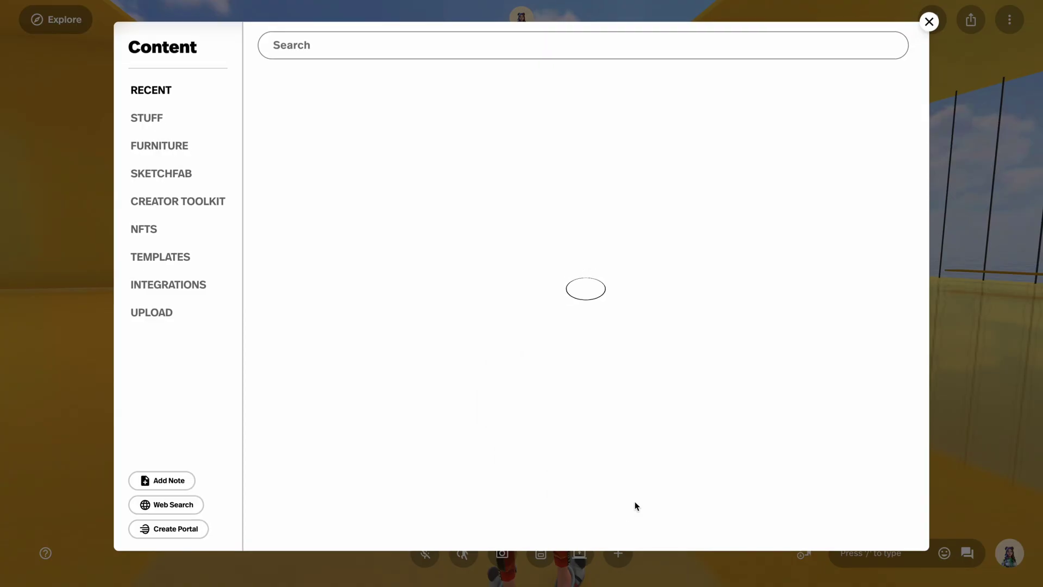
left_click(149, 315)
left_click(557, 335)
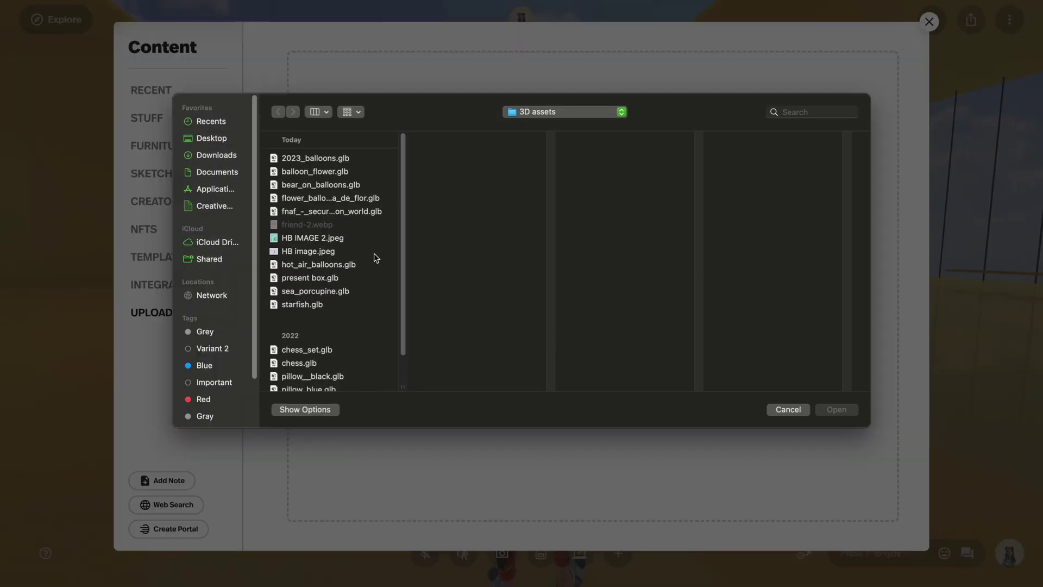
left_click(321, 267)
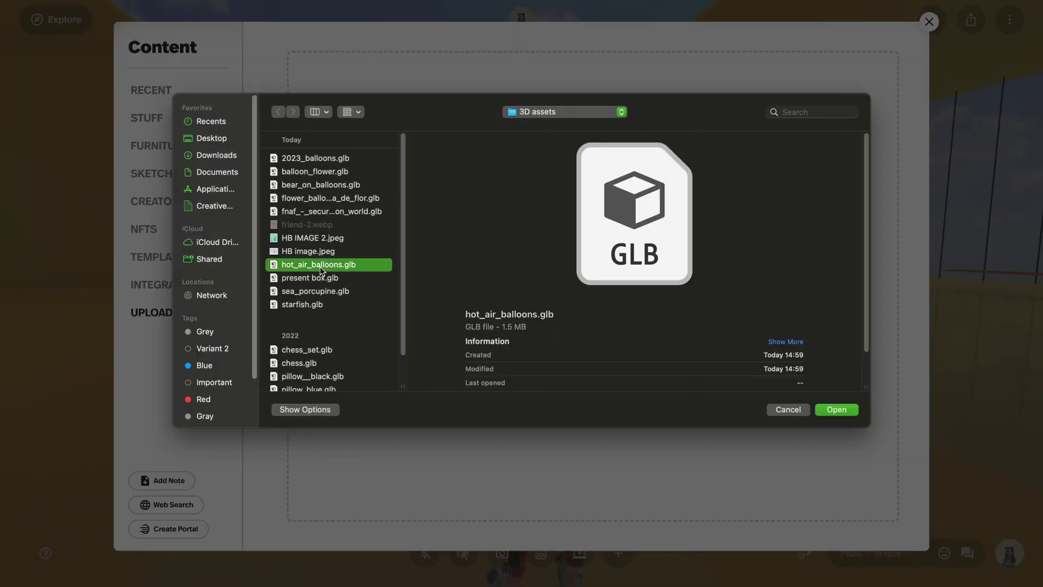
left_click(836, 410)
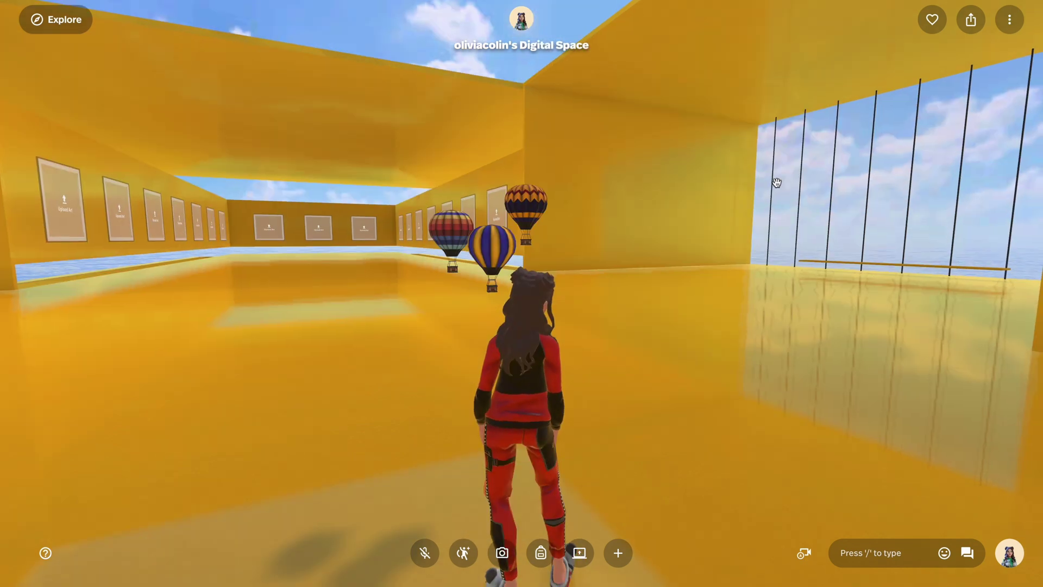
Step: Enlarge the hot air balloons and raise them high above the gallery floor
left_click(514, 253)
left_click_drag(907, 386, 940, 390)
left_click_drag(907, 217, 926, 217)
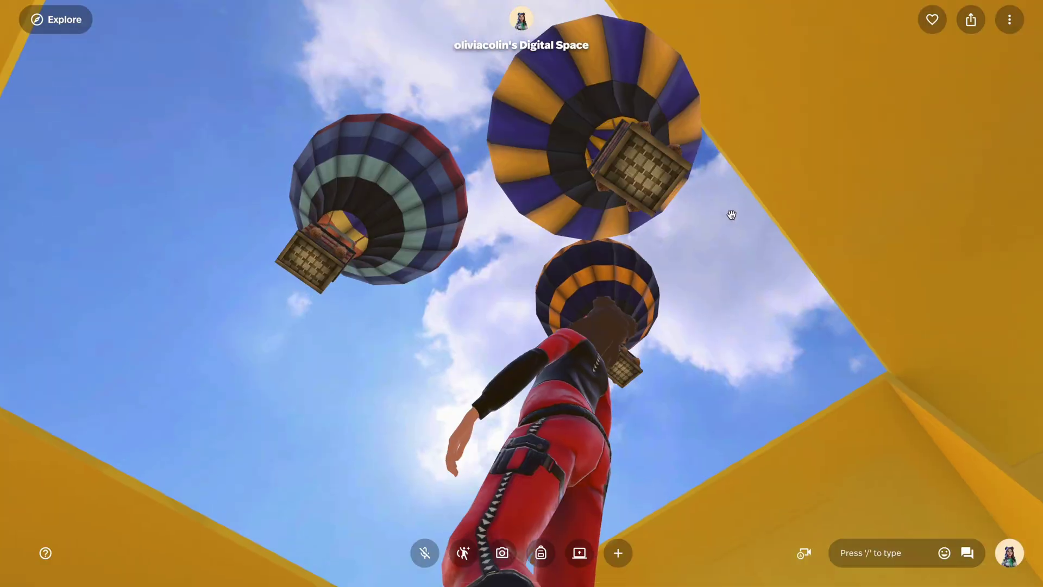
Step: Shift the hot air balloons to x -2.86, enlarge them to a scale of about 12 and lock them in place
left_click_drag(732, 215, 808, 288)
left_click(808, 290)
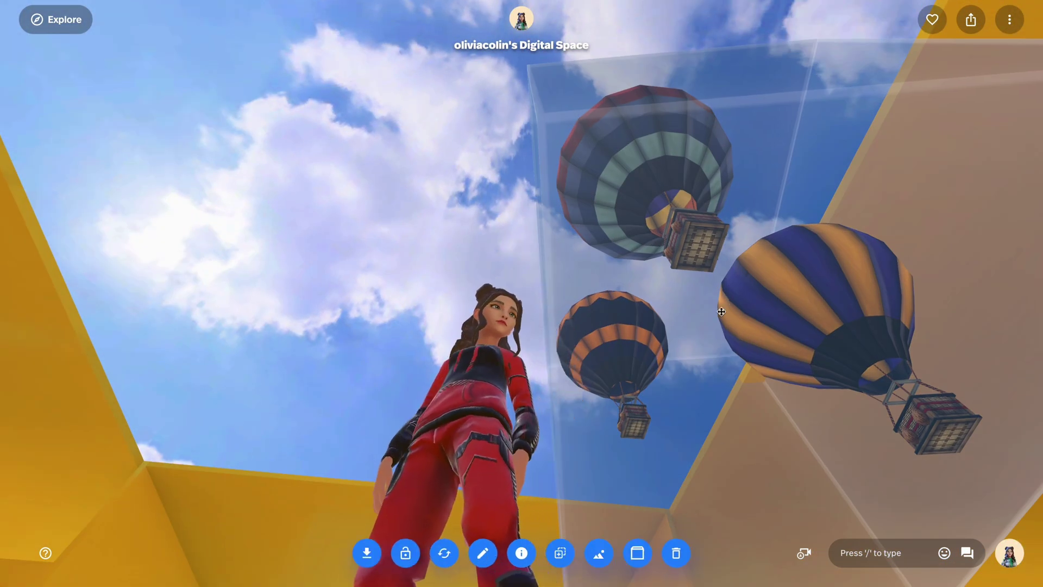
left_click(483, 554)
left_click_drag(908, 179, 946, 179)
left_click(405, 553)
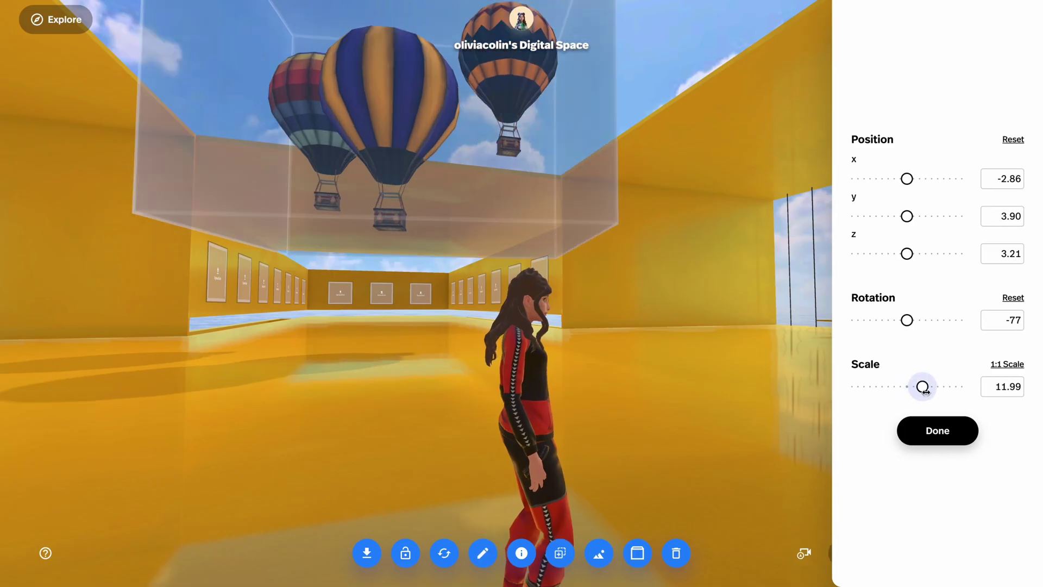
left_click_drag(926, 391, 928, 392)
left_click(918, 436)
left_click(413, 190)
left_click(405, 553)
Step: Add a Noodle Couch from the furniture library in front of the large window
key("w")
left_click_drag(598, 432, 683, 424)
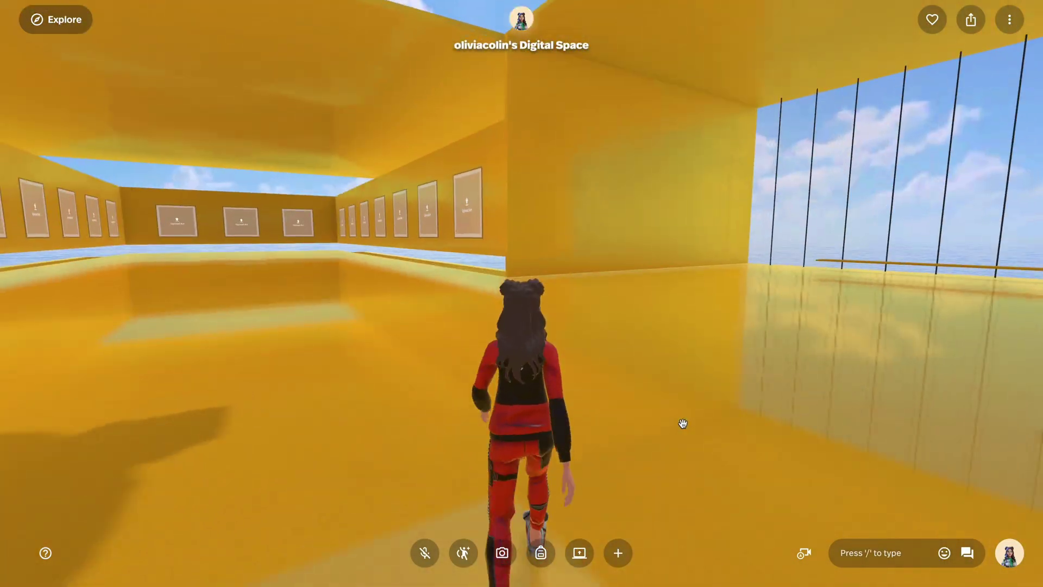
left_click(617, 553)
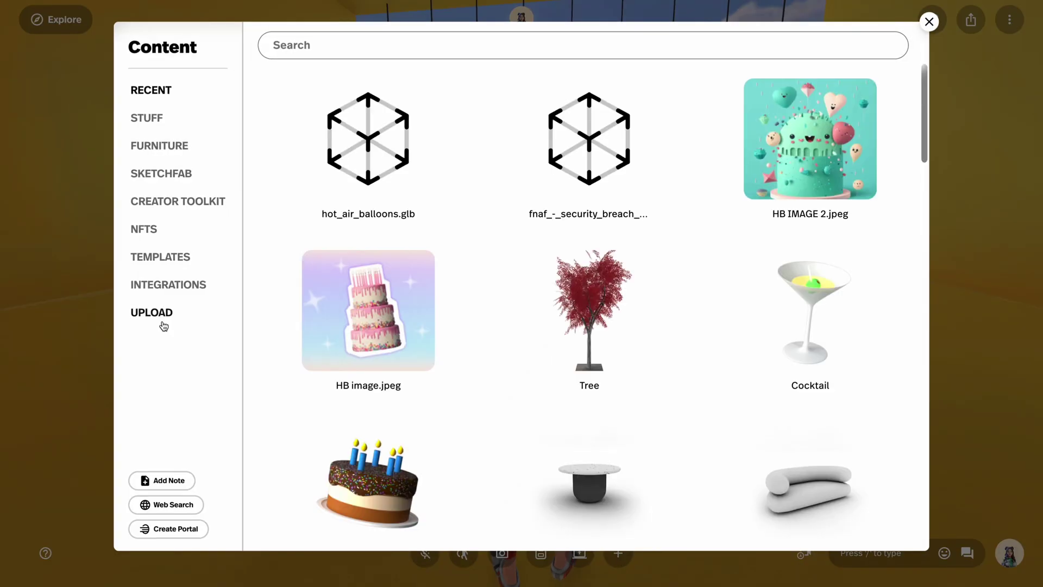
left_click(158, 146)
left_click_drag(926, 235, 915, 450)
key("Escape")
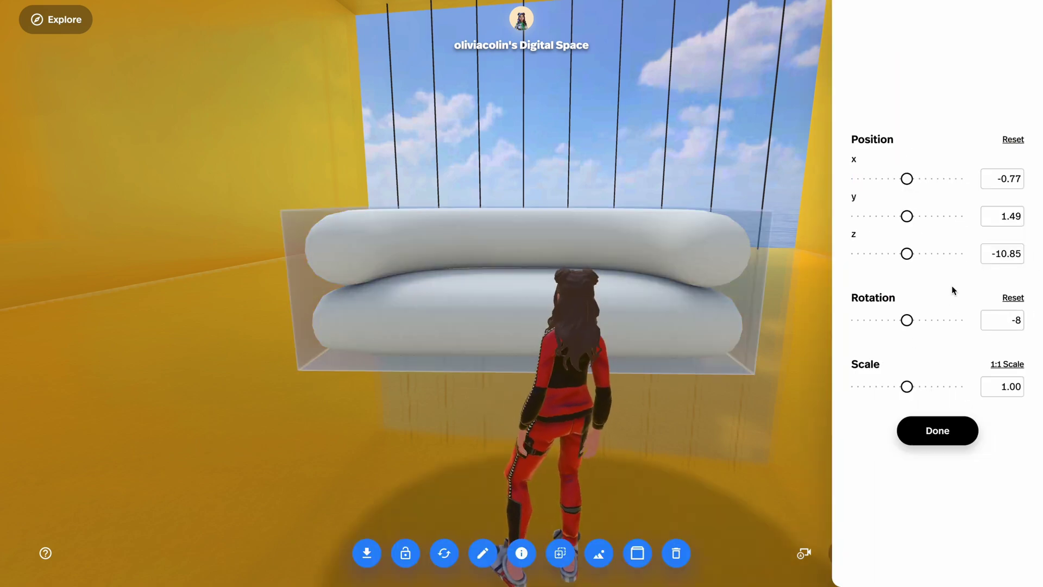
Step: Scale the couch to 1.11, rotate it to -36 and move it down and back into the left corner by the window
left_click_drag(907, 215, 889, 216)
left_click_drag(907, 386, 915, 386)
left_click_drag(907, 253, 858, 254)
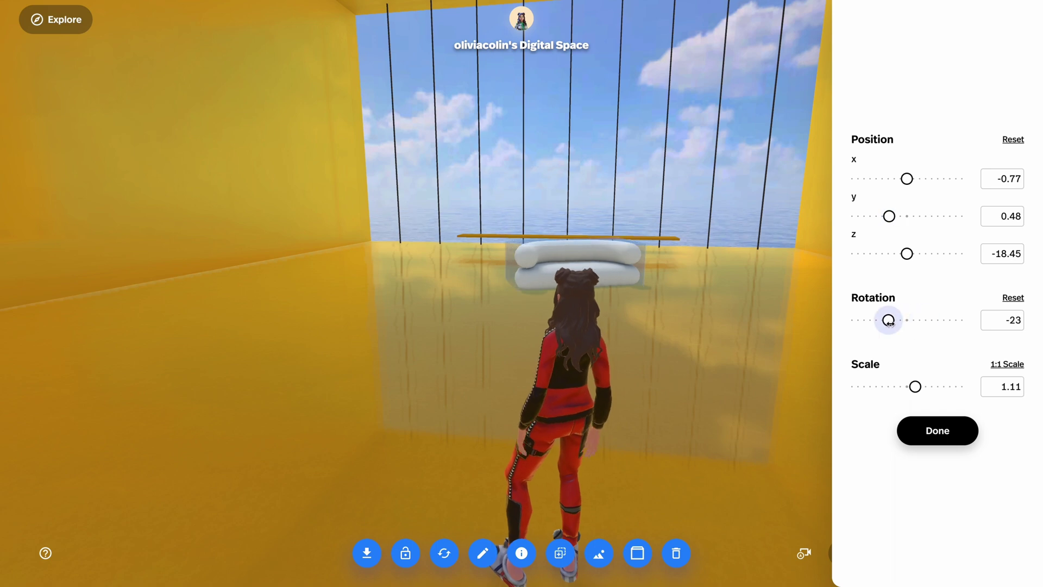
left_click_drag(547, 320, 317, 264)
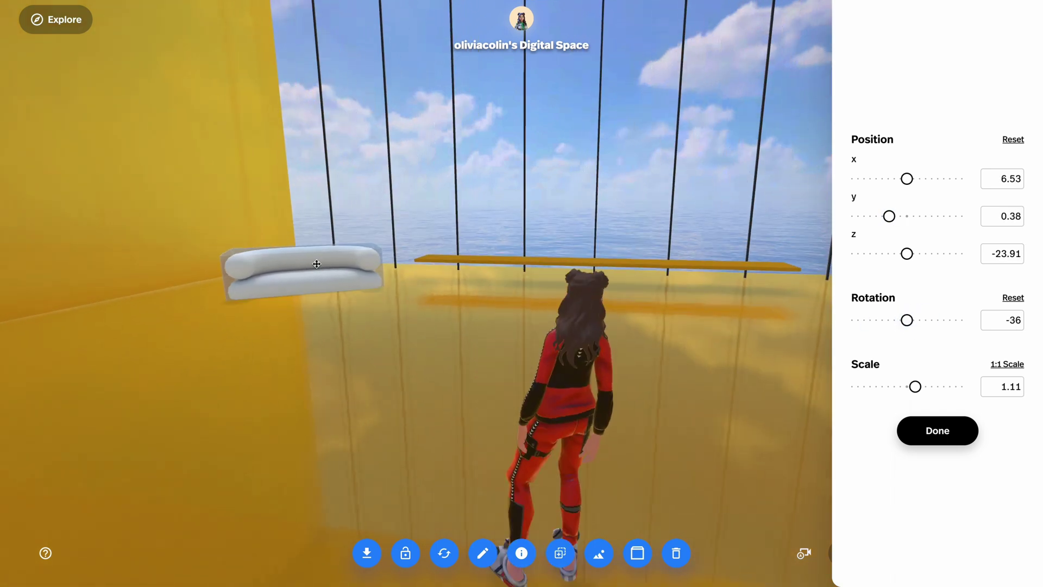
Step: Fine-tune the couch's position to x 6.17, y 0.54 and z -22.78
left_click_drag(890, 216, 892, 216)
left_click_drag(907, 254, 924, 254)
left_click_drag(907, 178, 898, 179)
left_click(938, 430)
Step: Set the couch's scale to 1.19 and lock it in place
left_click_drag(629, 401, 627, 348)
key("w")
left_click(571, 240)
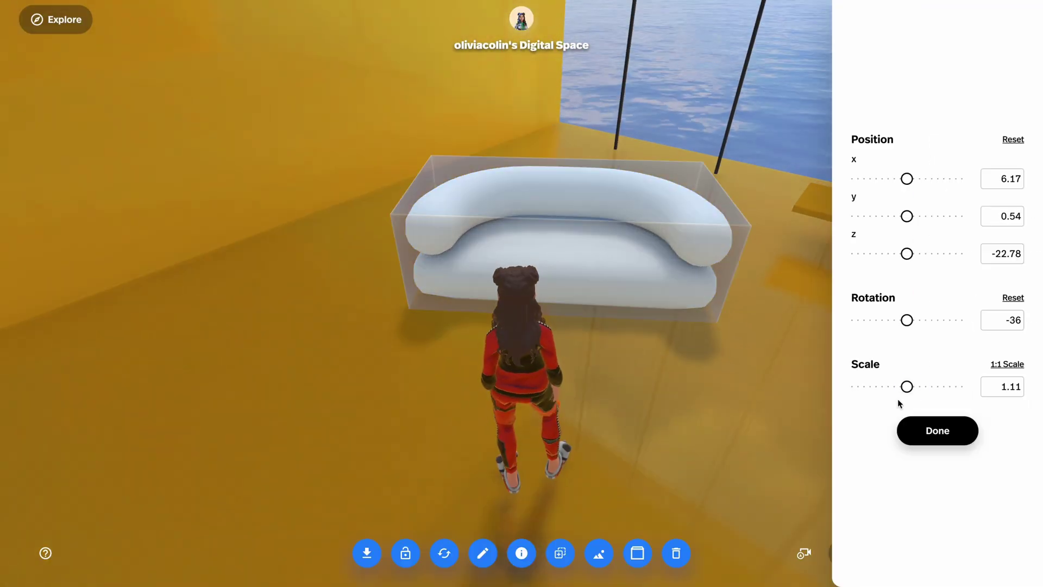
left_click_drag(907, 387, 913, 388)
left_click(938, 431)
left_click(405, 553)
Step: Unlock the couch and duplicate it
left_click_drag(683, 433, 777, 389)
left_click(502, 554)
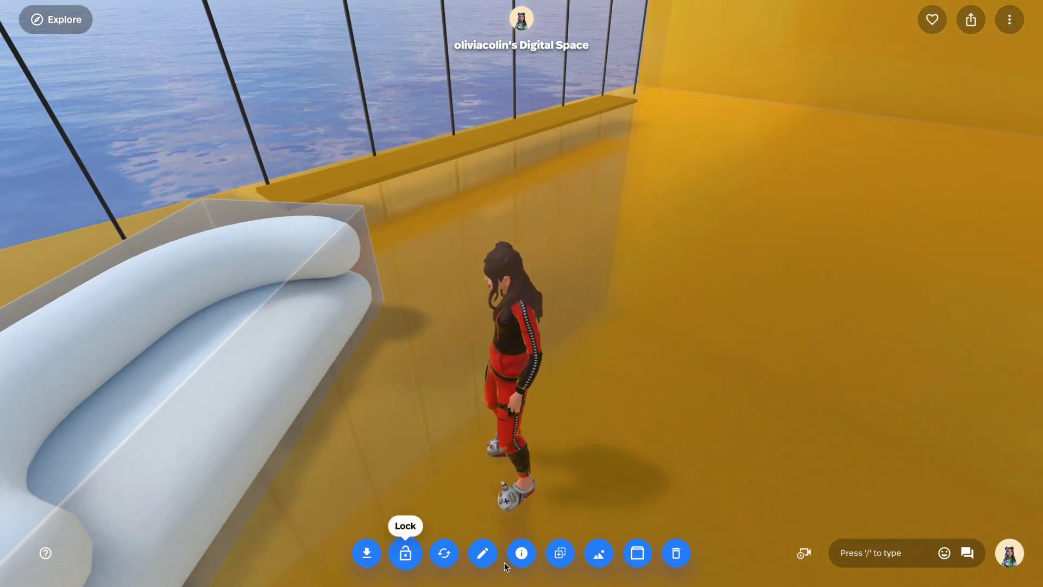
left_click(560, 554)
Step: Move the duplicated couch into the opposite window corner at x -6.48, y 0.57, z -22.58, rotate it to 47 and lock it
left_click_drag(907, 217, 925, 216)
left_click_drag(907, 179, 872, 178)
left_click_drag(907, 320, 925, 320)
left_click_drag(907, 215, 887, 214)
left_click(937, 431)
left_click_drag(279, 312, 474, 291)
left_click(617, 183)
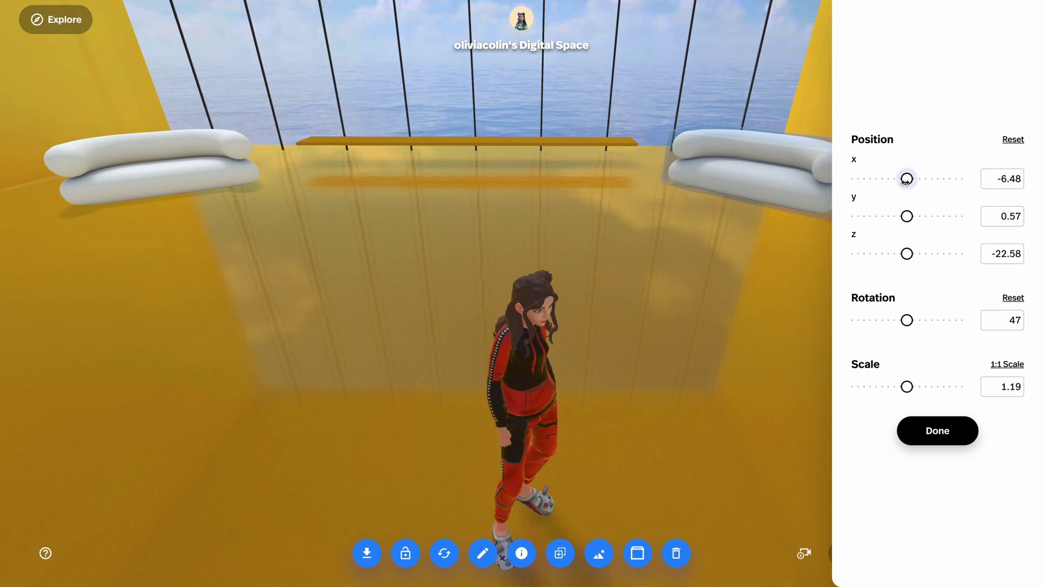
left_click(409, 554)
Step: Fill the empty frames along the wall with the HB IMAGE 2.jpeg and HB image.jpeg birthday pictures
left_click_drag(384, 443, 592, 353)
left_click(529, 209)
left_click(525, 182)
left_click(601, 207)
left_click(375, 164)
left_click(664, 207)
left_click(385, 158)
left_click(553, 563)
left_click(525, 182)
left_click(717, 213)
left_click(380, 160)
key("w")
left_click_drag(240, 365, 598, 80)
left_click(598, 81)
left_click(510, 140)
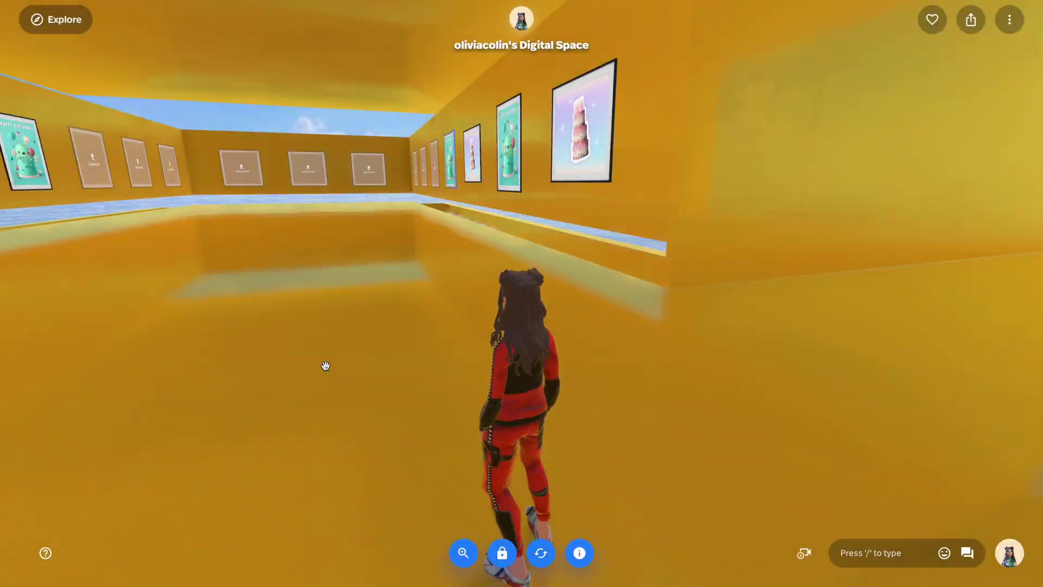
Step: Connect the Sketchfab account to the content library, accept the permissions requested by Spatial and refresh the library
left_click_drag(326, 366, 576, 310)
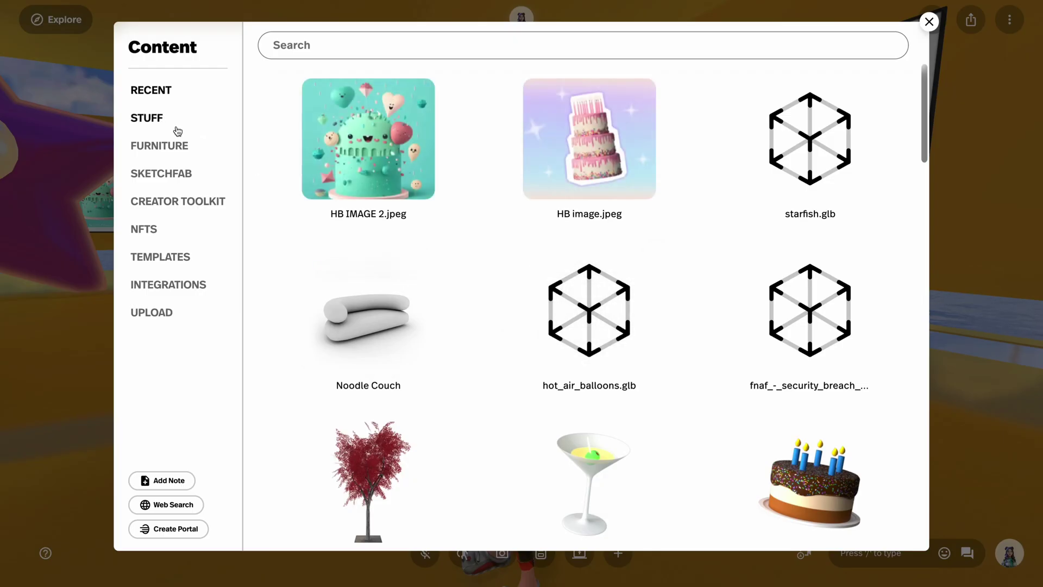
left_click(176, 129)
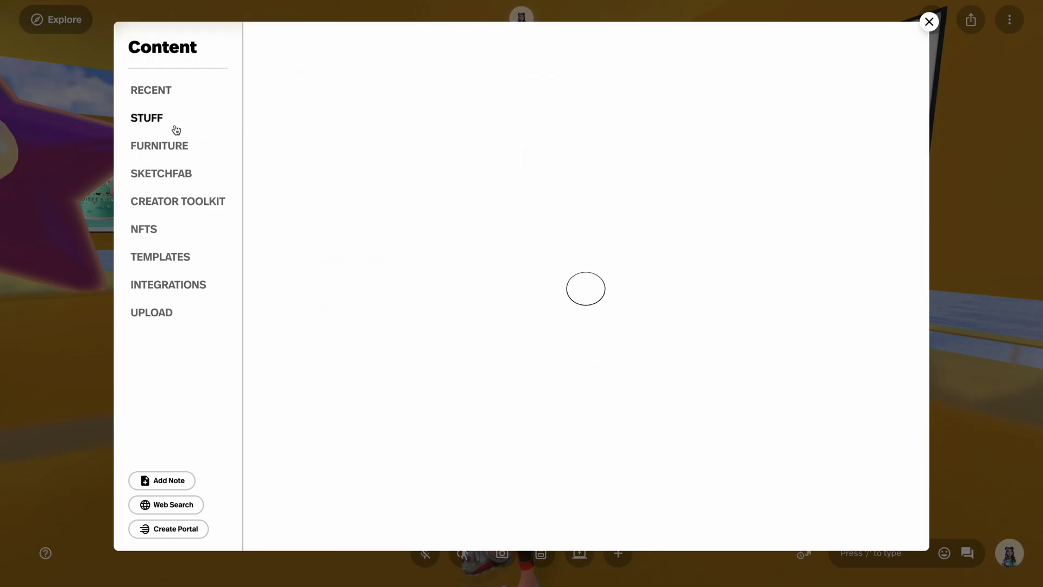
left_click(180, 154)
left_click(187, 182)
left_click(621, 312)
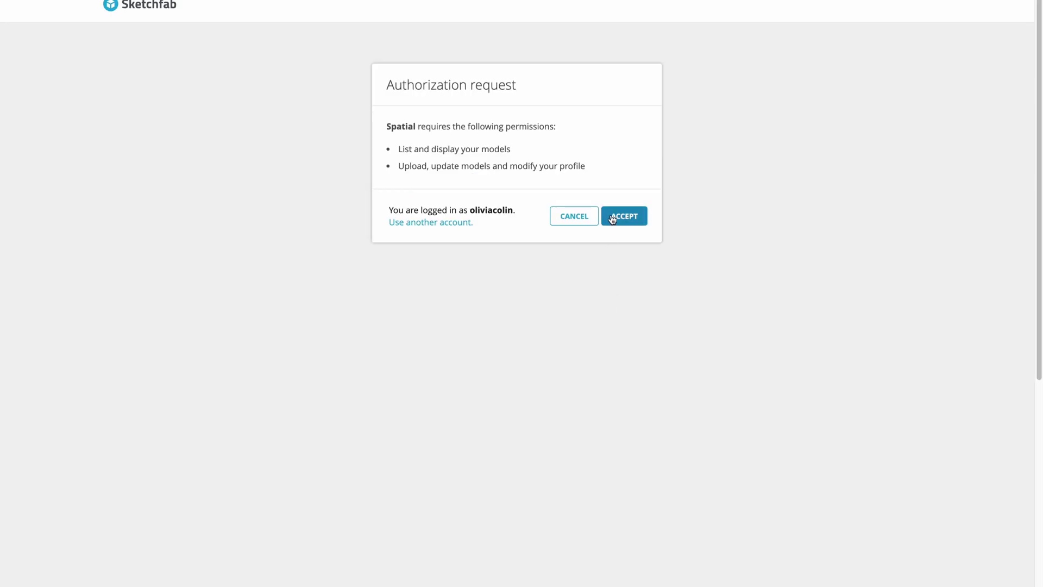
left_click(623, 216)
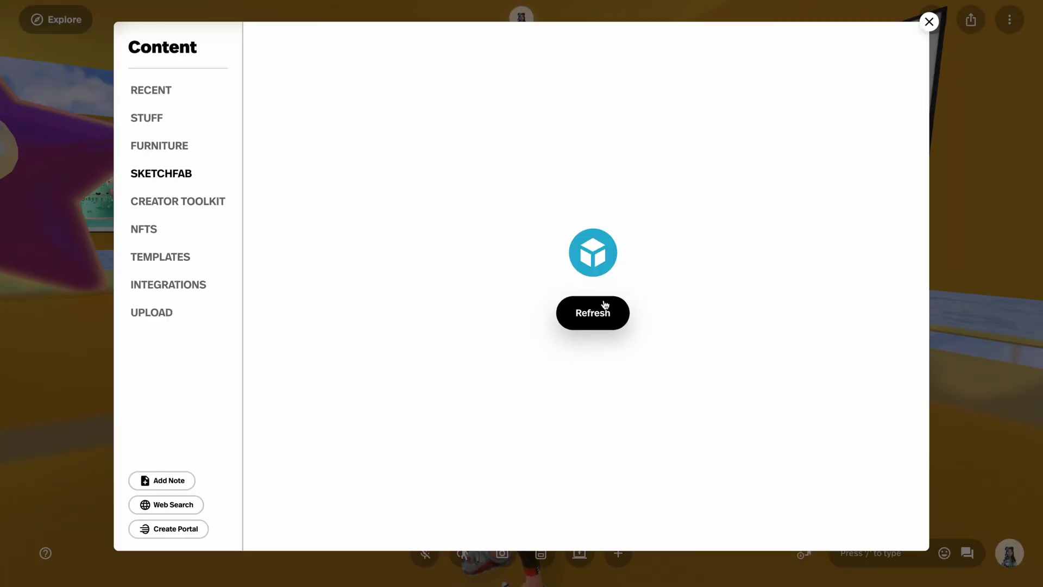
left_click(562, 311)
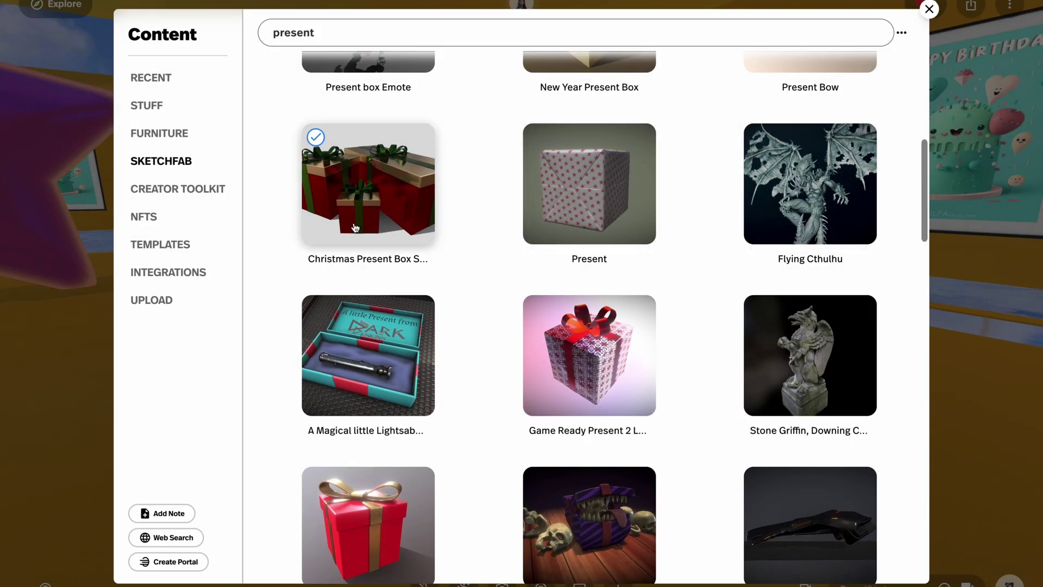
Step: Browse the Sketchfab models for "present" in the content library
scroll(360, 379, "down", 15)
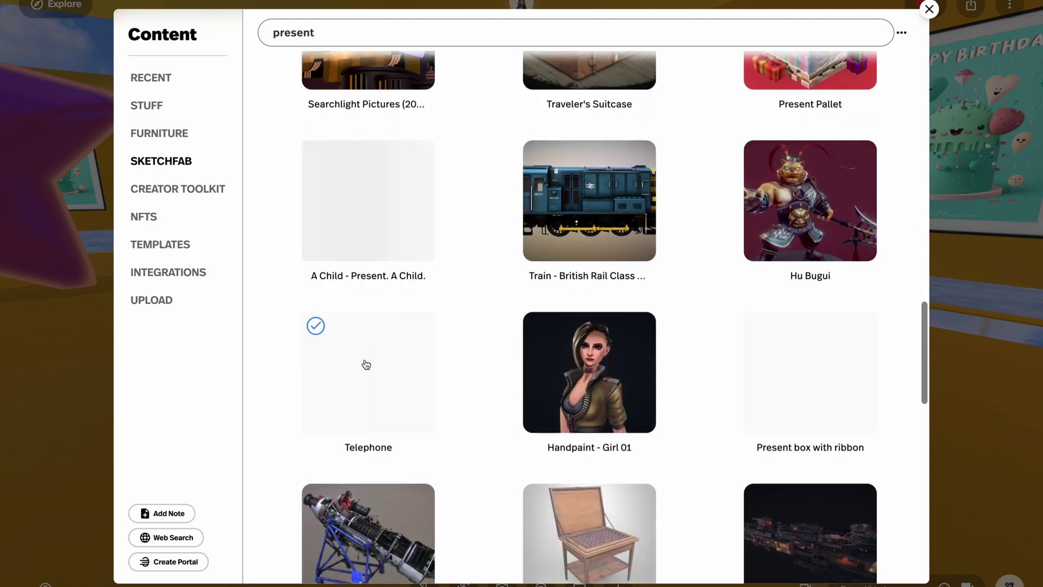
scroll(370, 356, "down", 3)
scroll(375, 346, "up", 13)
scroll(375, 345, "up", 10)
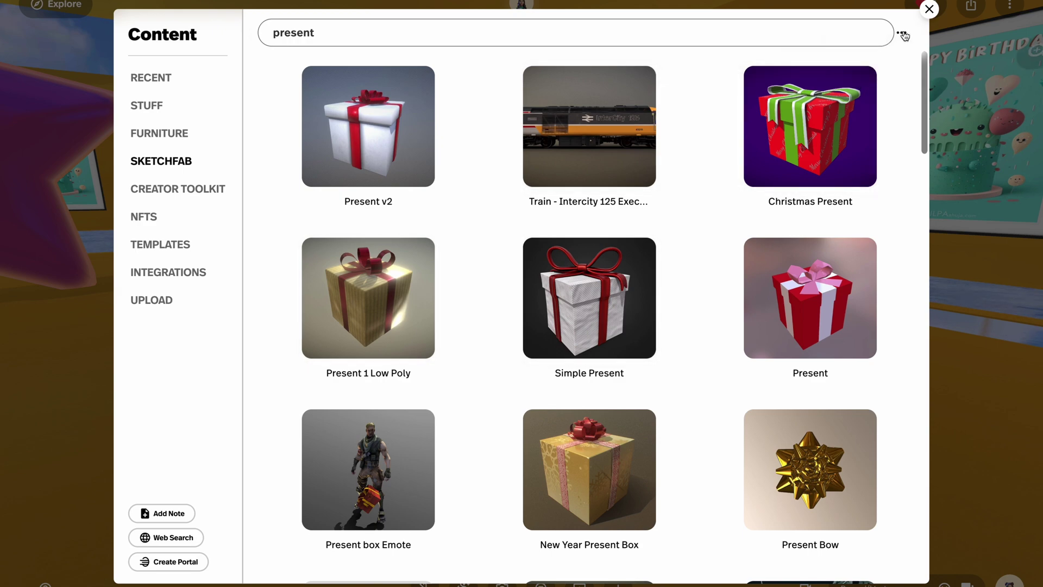
scroll(869, 117, "down", 10)
scroll(831, 261, "up", 10)
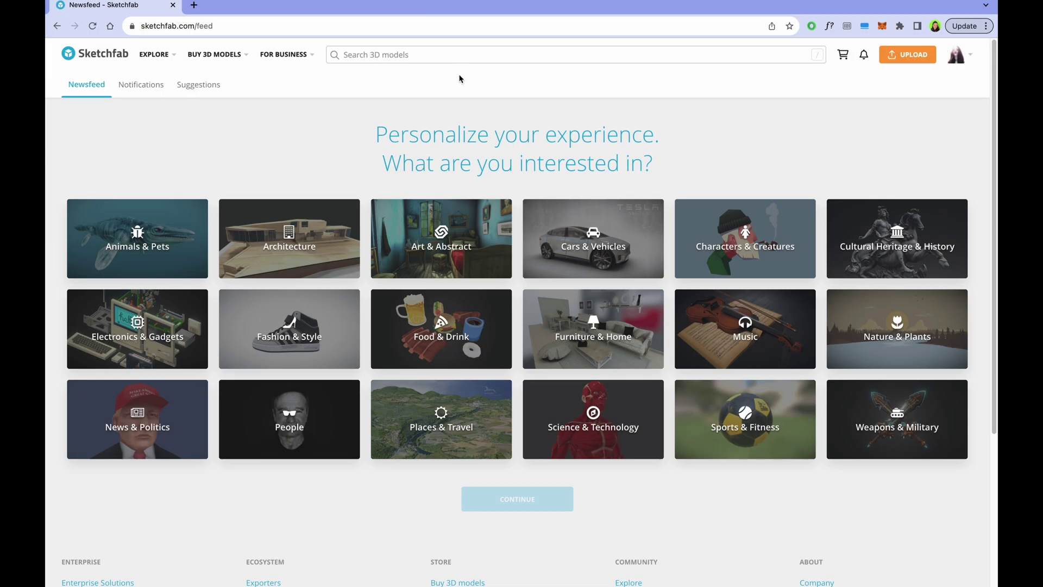
Step: Search the Sketchfab website for "present" and look through the models
left_click(454, 52)
type("present")
key("Return")
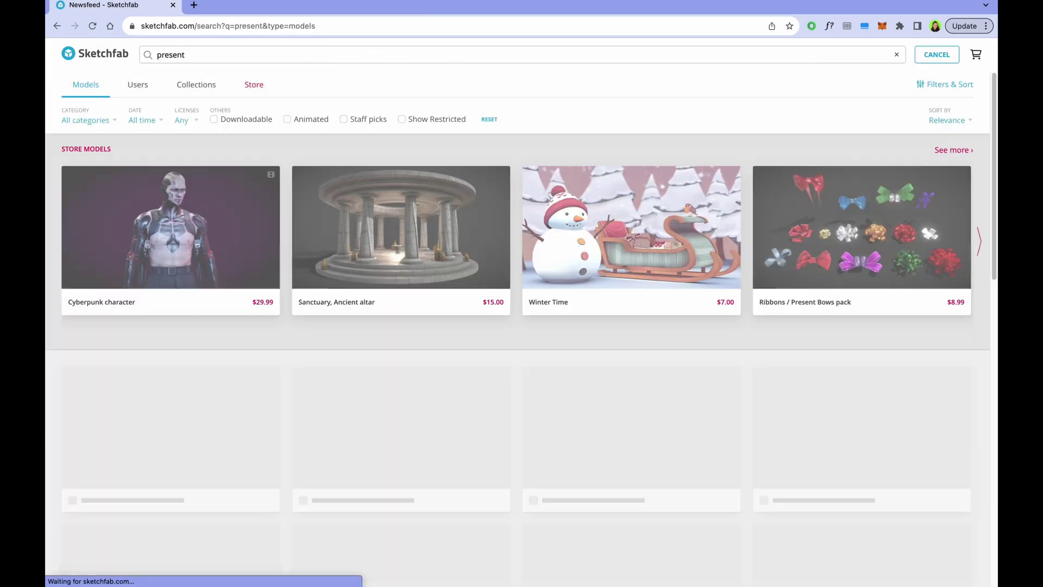
scroll(465, 319, "down", 5)
scroll(466, 322, "down", 7)
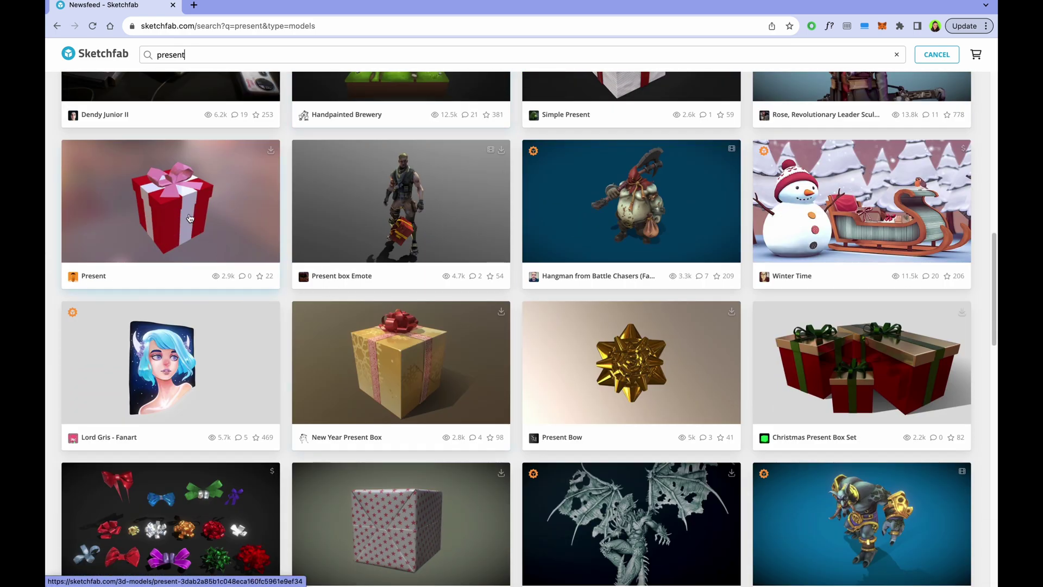
Step: Open the Simple Present model, examine its GLB download options and file sizes, and close the download dialog
left_click(189, 218)
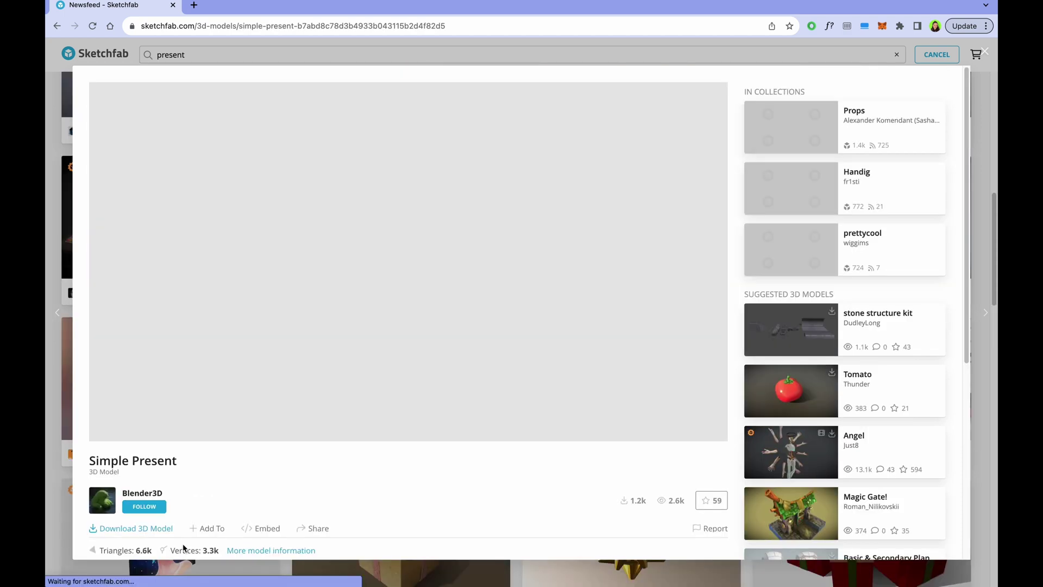
left_click(141, 528)
scroll(507, 438, "down", 1)
left_click_drag(480, 438, 415, 434)
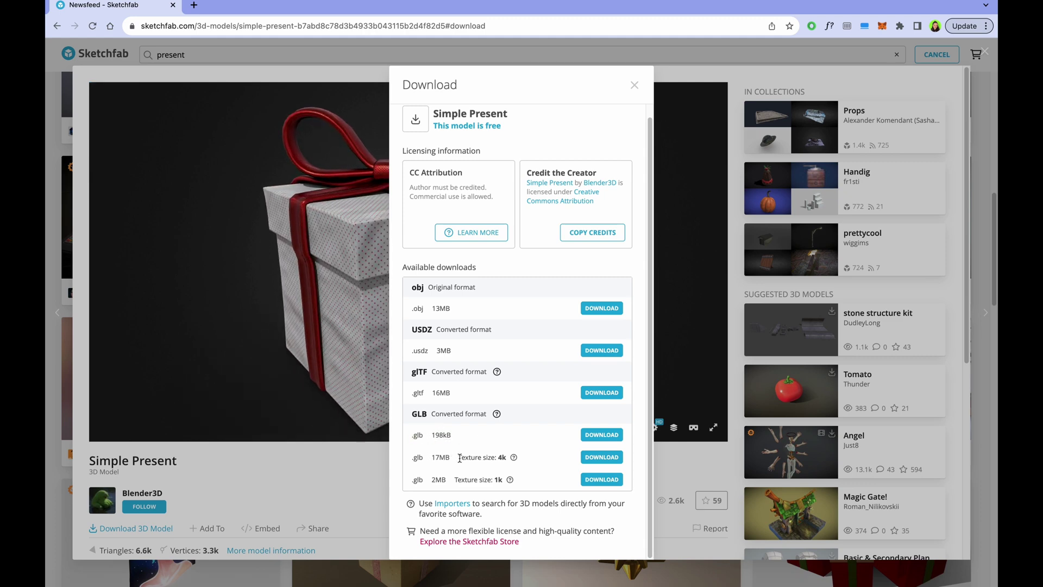
left_click_drag(467, 479, 518, 482)
left_click(545, 475)
left_click(634, 87)
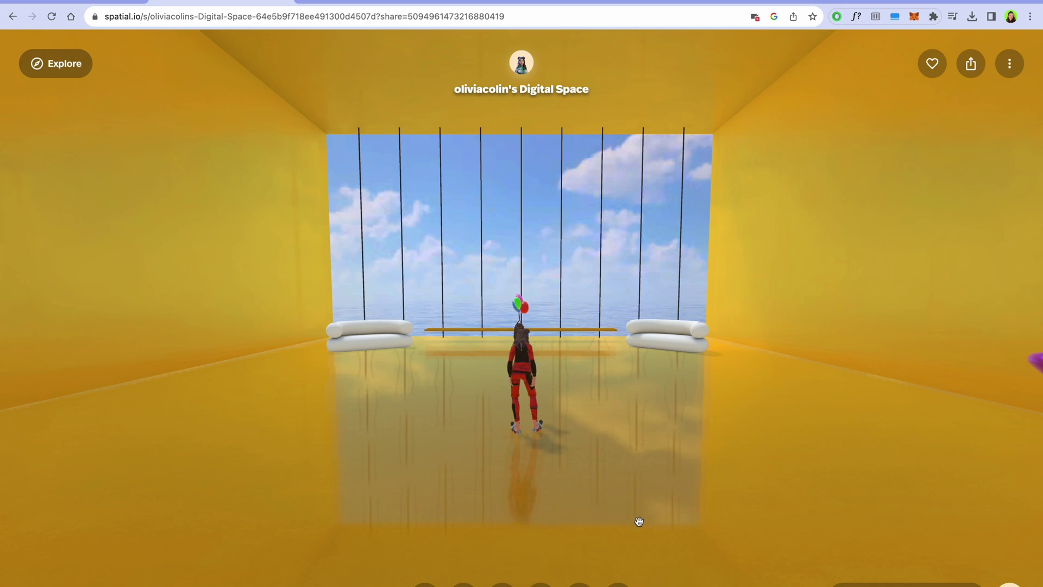
Step: Back in the Spatial room, enlarge the bear hanging from balloons and raise it in front of the window
left_click(532, 300)
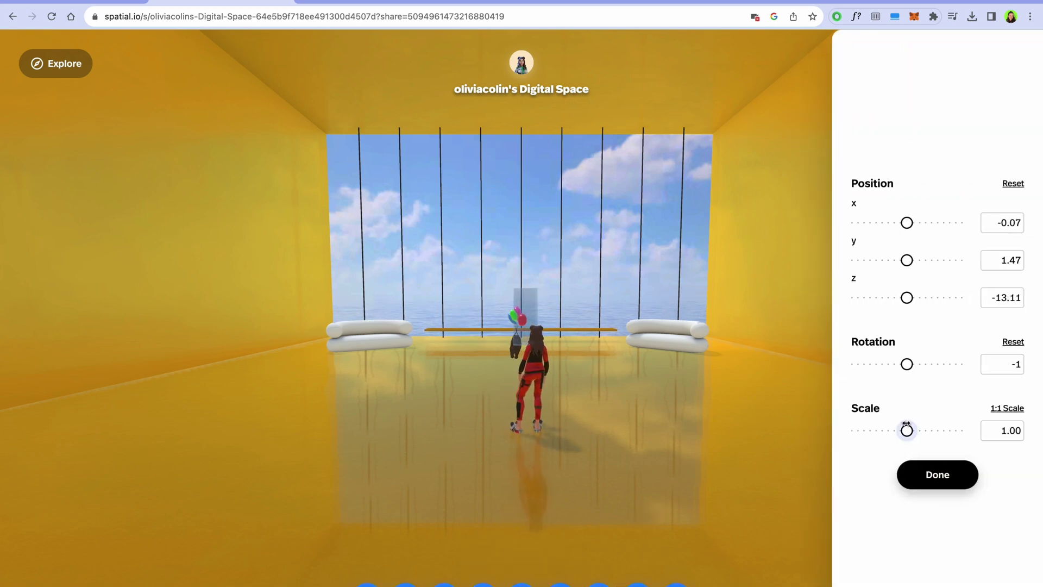
left_click_drag(924, 430, 936, 429)
left_click_drag(538, 310, 528, 209)
Step: Enlarge the boombox to scale 2.67 and place it below the cake picture at x 12.16, y 1.29, z -6.97 with rotation 18
left_click_drag(503, 420, 707, 429)
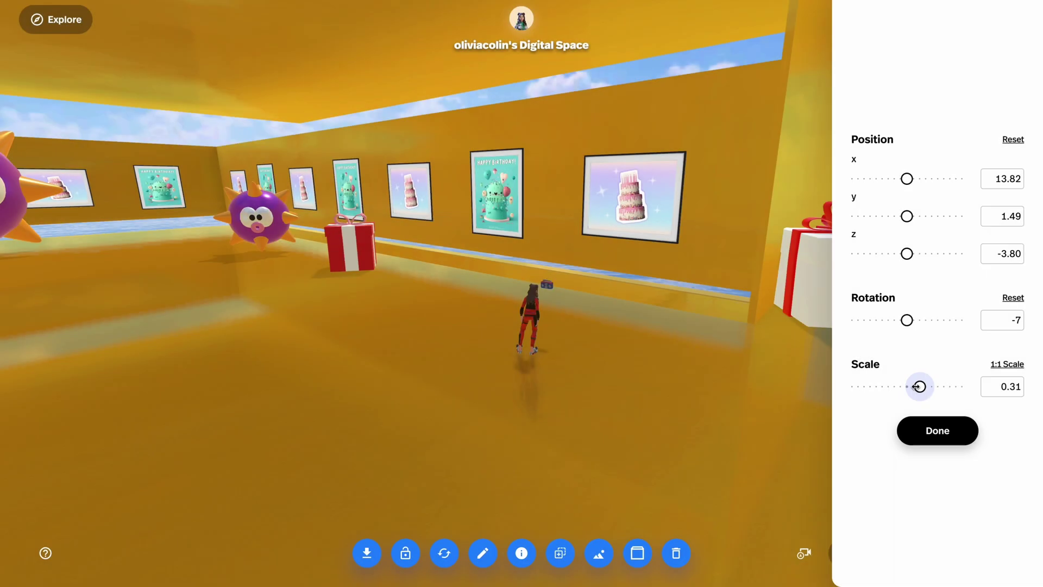
left_click_drag(919, 386, 948, 386)
left_click_drag(592, 307, 673, 287)
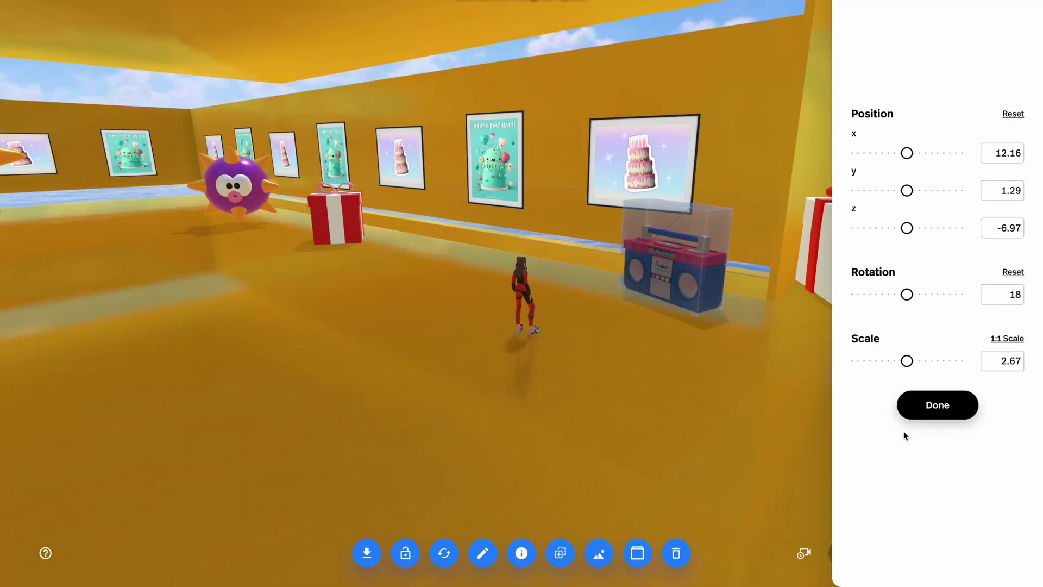
left_click(920, 415)
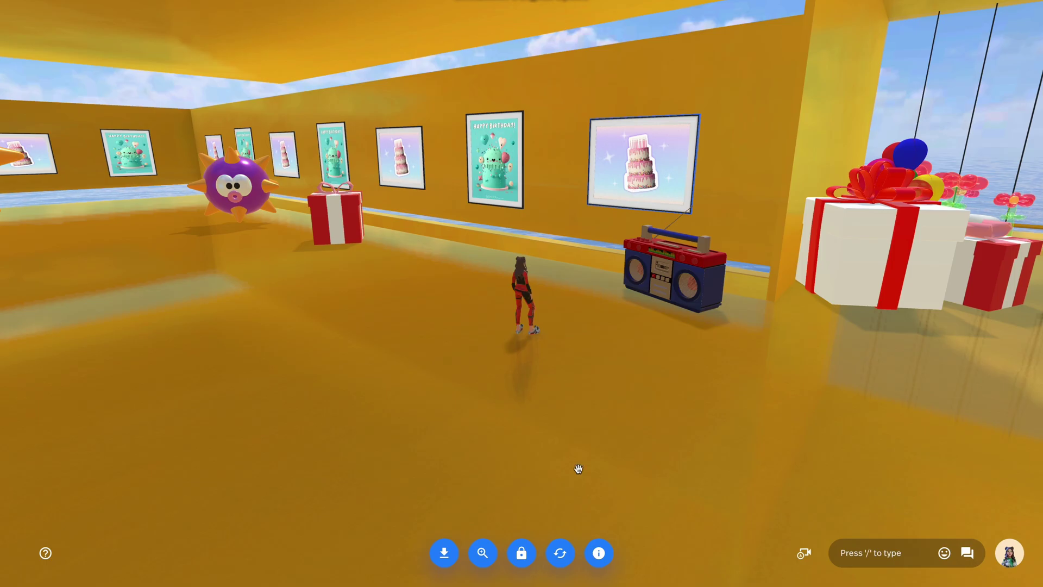
Step: Replace the framed cake picture above the boombox by uploading Music.mp4 from the 3D assets folder
left_click(558, 554)
left_click(166, 153)
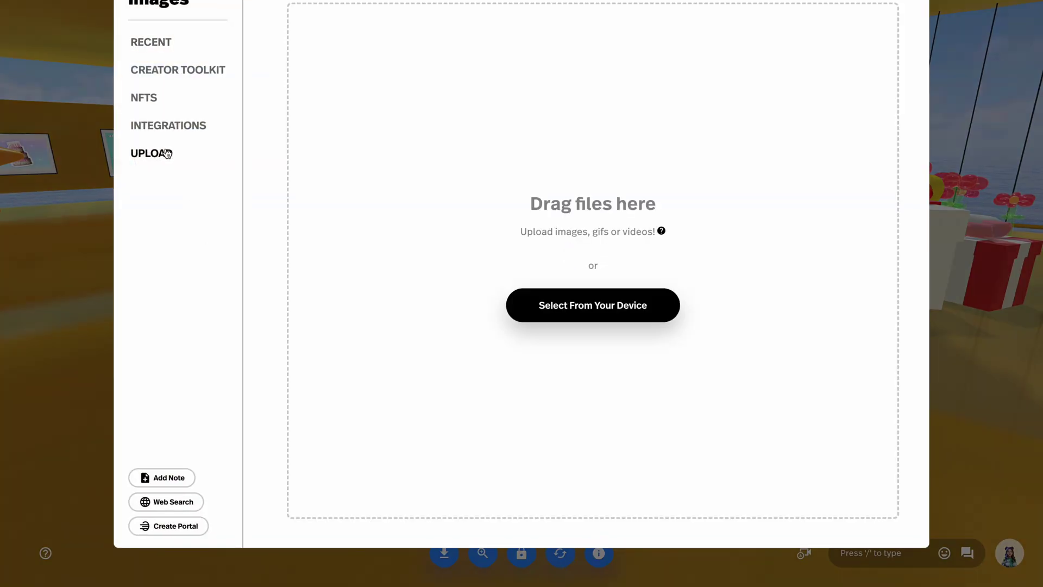
left_click(605, 306)
left_click(321, 292)
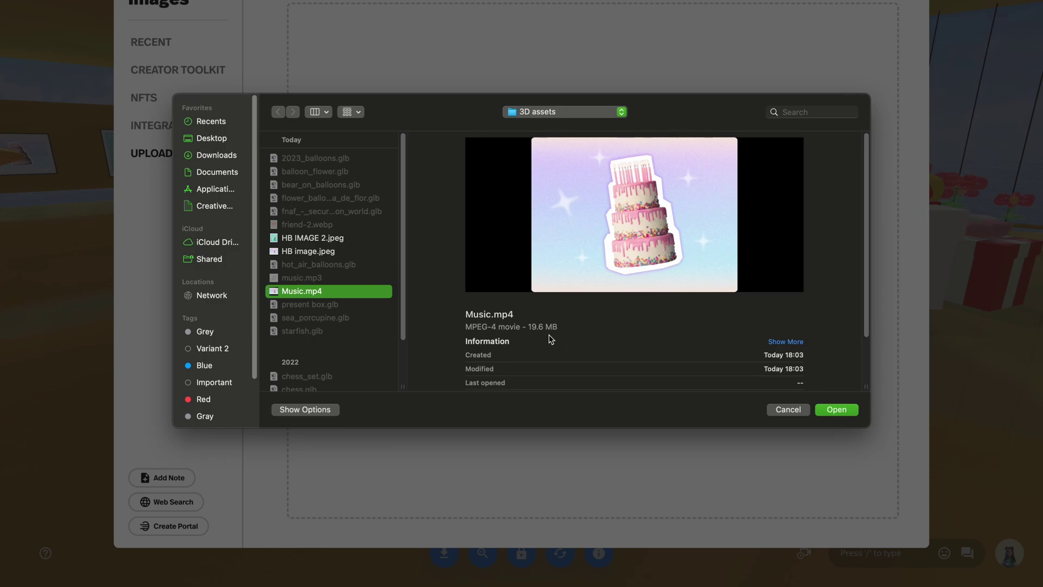
left_click(837, 409)
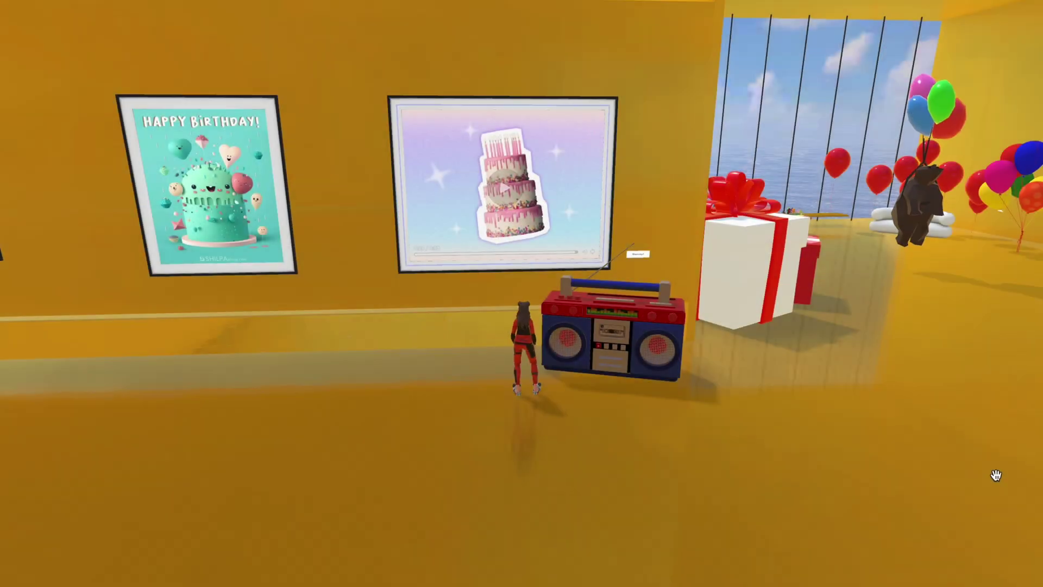
Step: Turn on looping for the framed Music.mp4 video above the boombox and start playing it
left_click(615, 193)
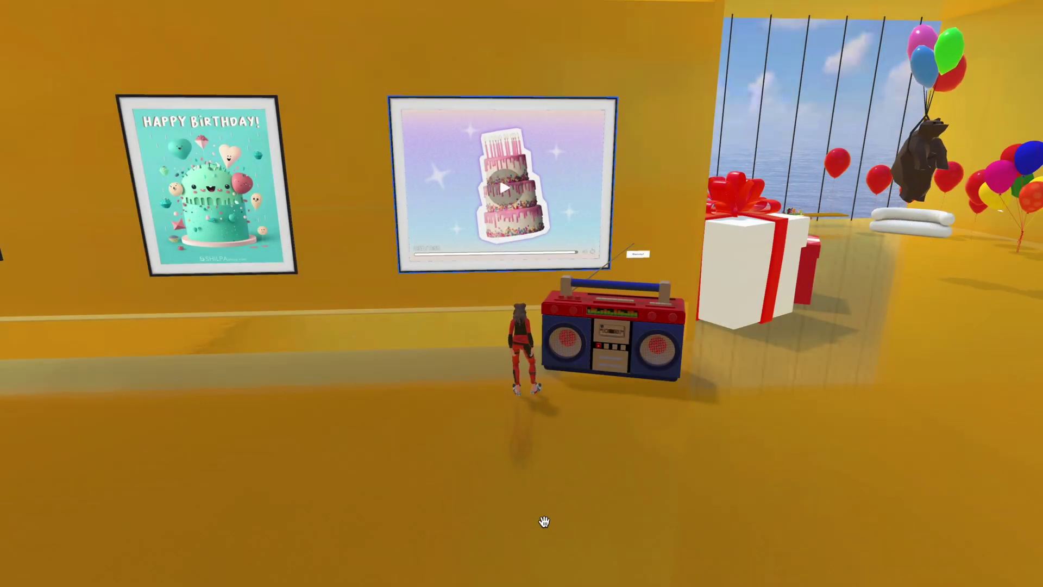
key("w")
left_click_drag(482, 549, 531, 517)
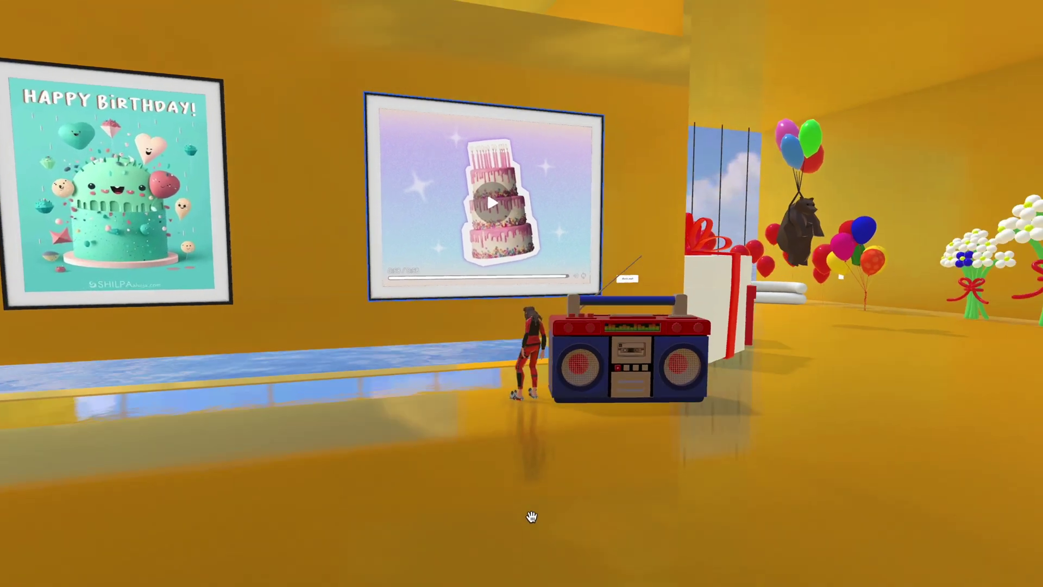
scroll(601, 534, "up", 8)
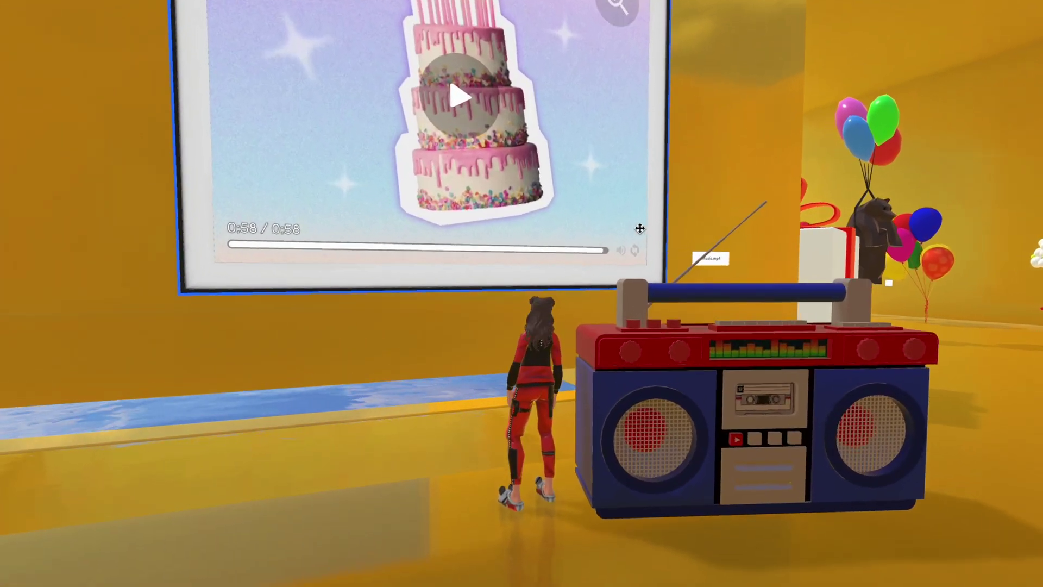
left_click(638, 251)
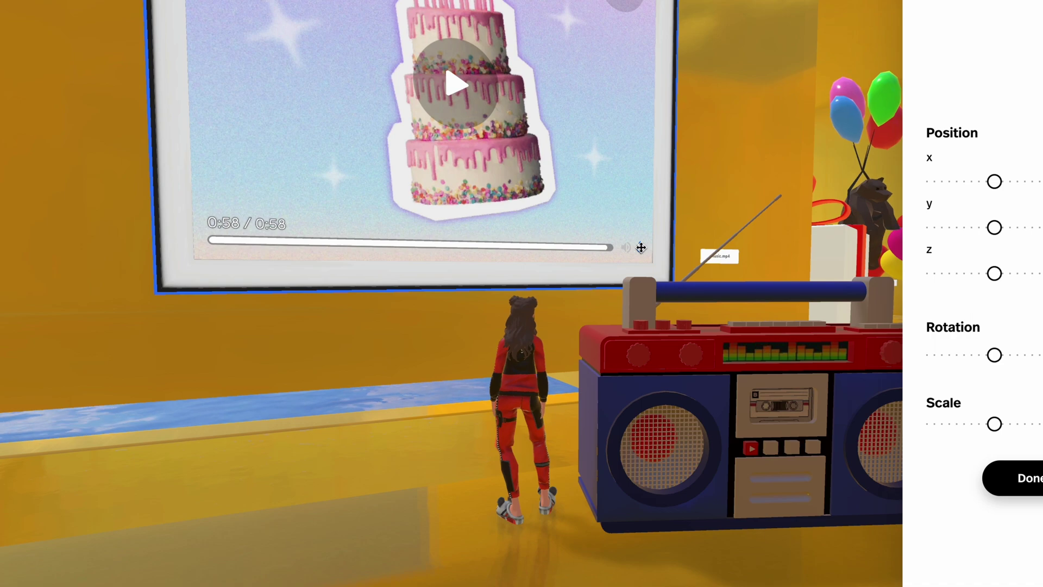
left_click(1027, 478)
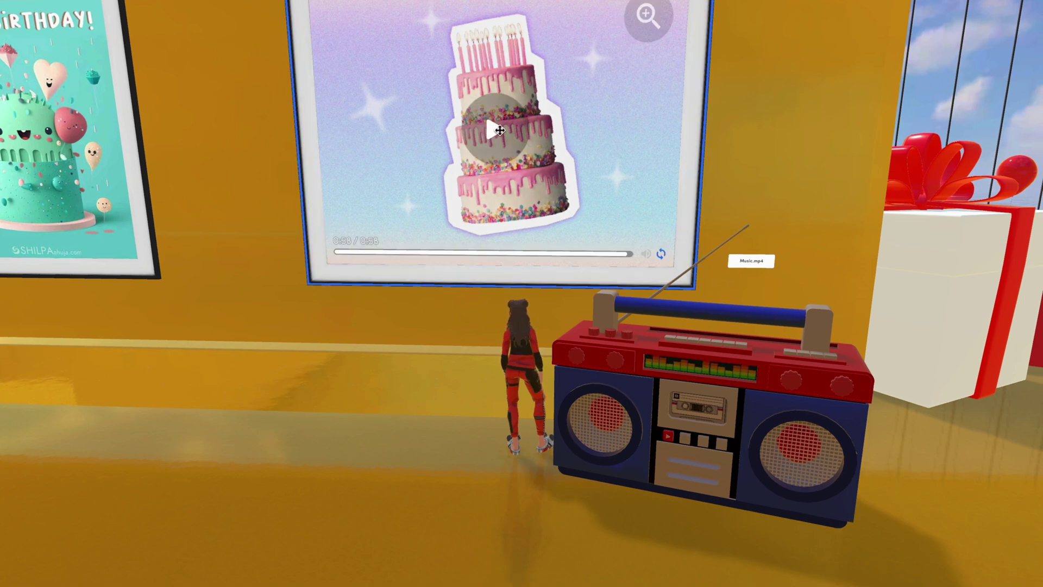
left_click(484, 259)
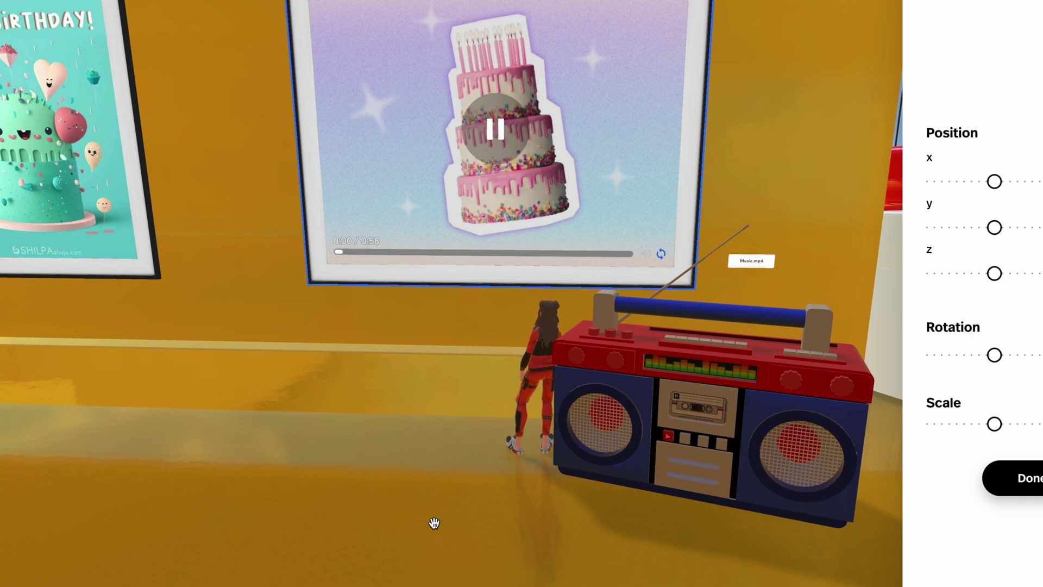
left_click(1029, 491)
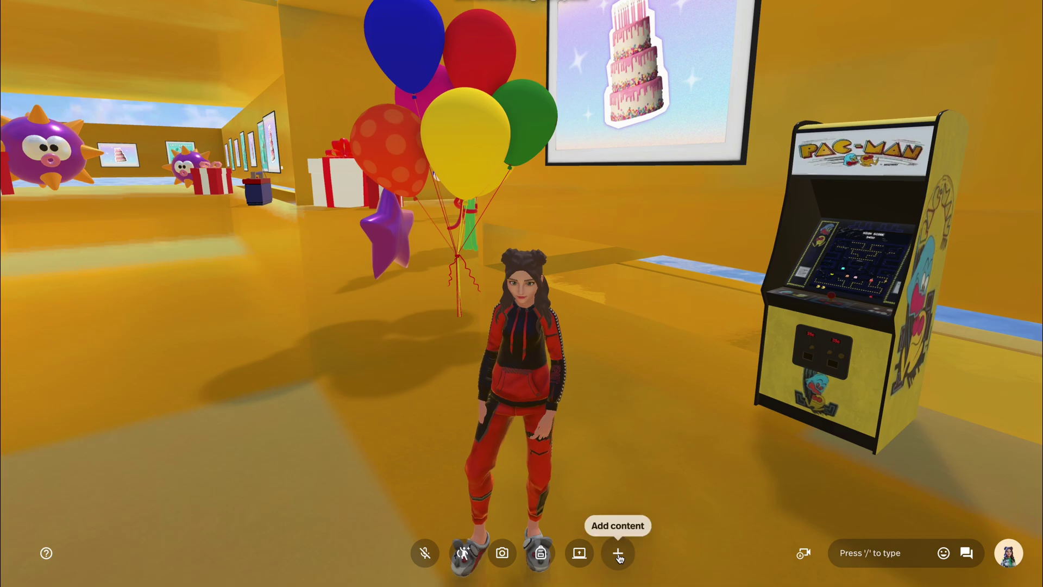
Step: Create a portal to the Meta Bomberman by MetaVitrine (BETA) space and move it aside from the Pac-Man arcade machine
left_click(619, 554)
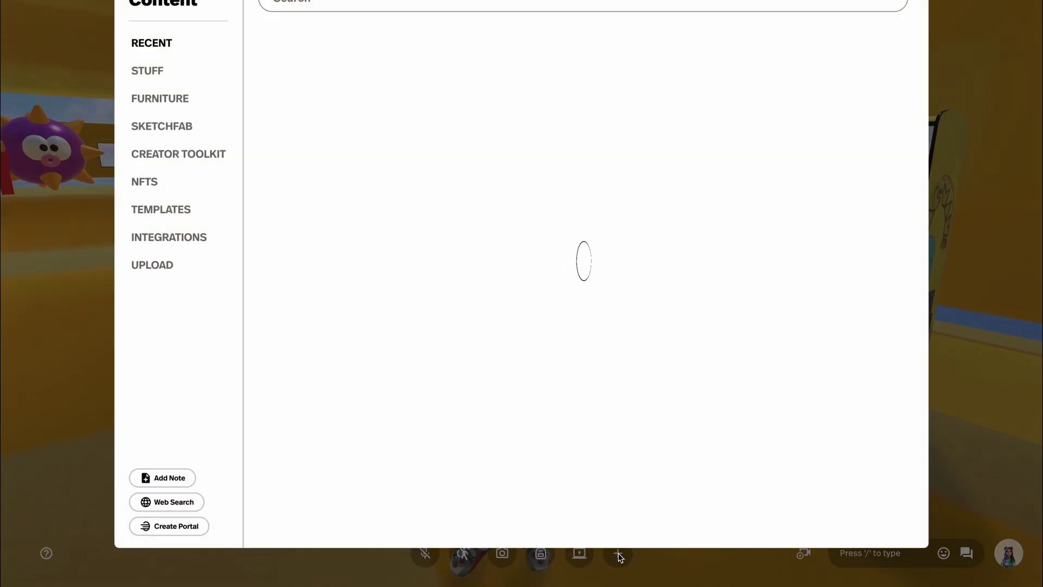
left_click(198, 525)
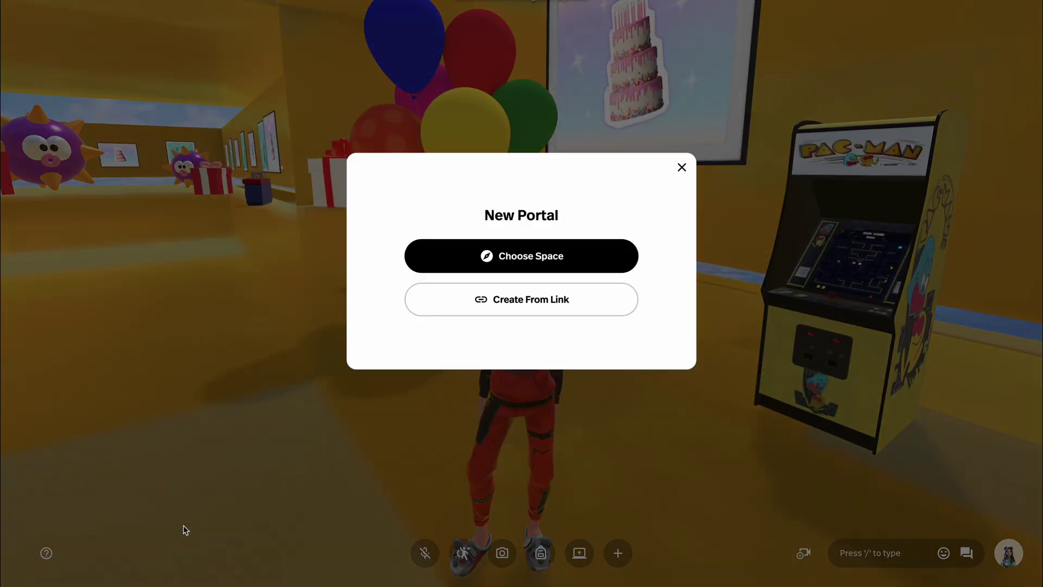
left_click(527, 270)
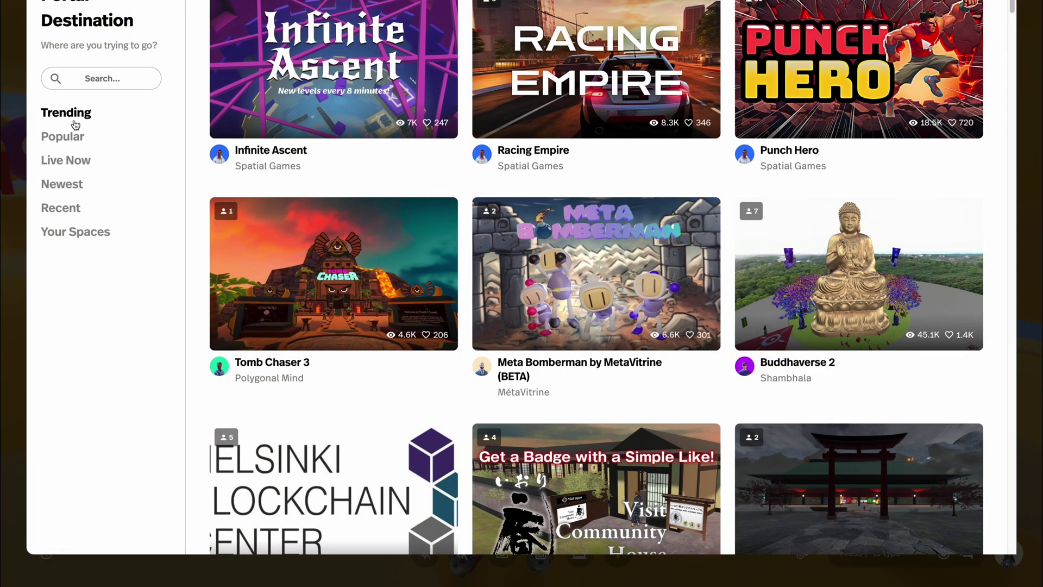
left_click(615, 265)
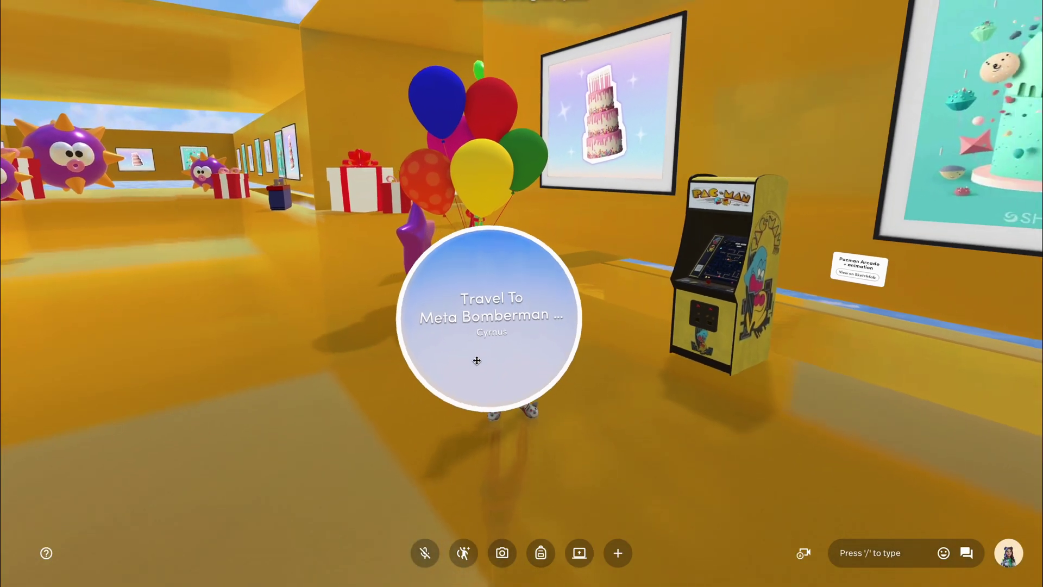
left_click_drag(204, 372, 364, 374)
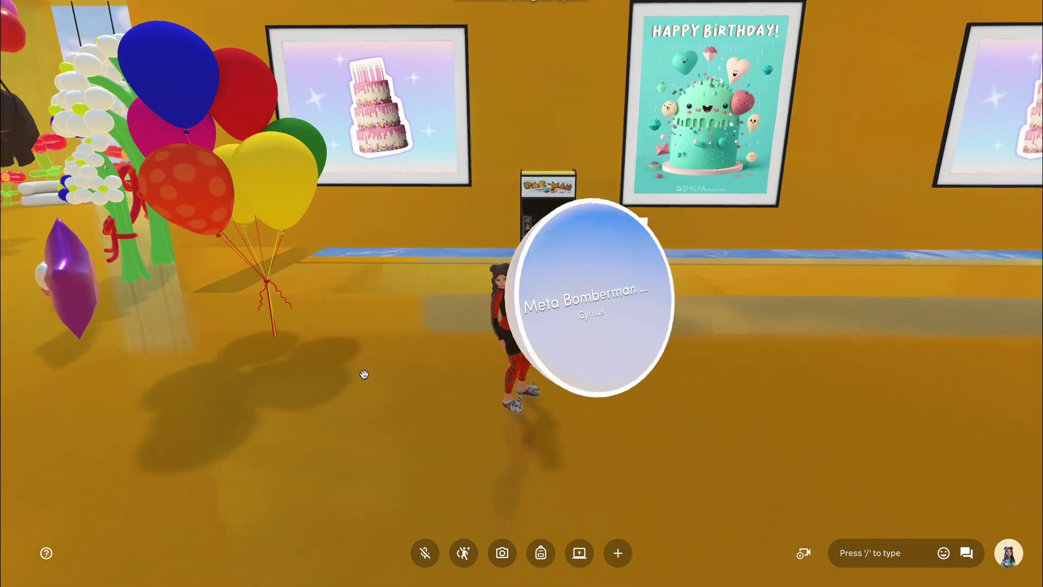
left_click_drag(552, 313, 333, 313)
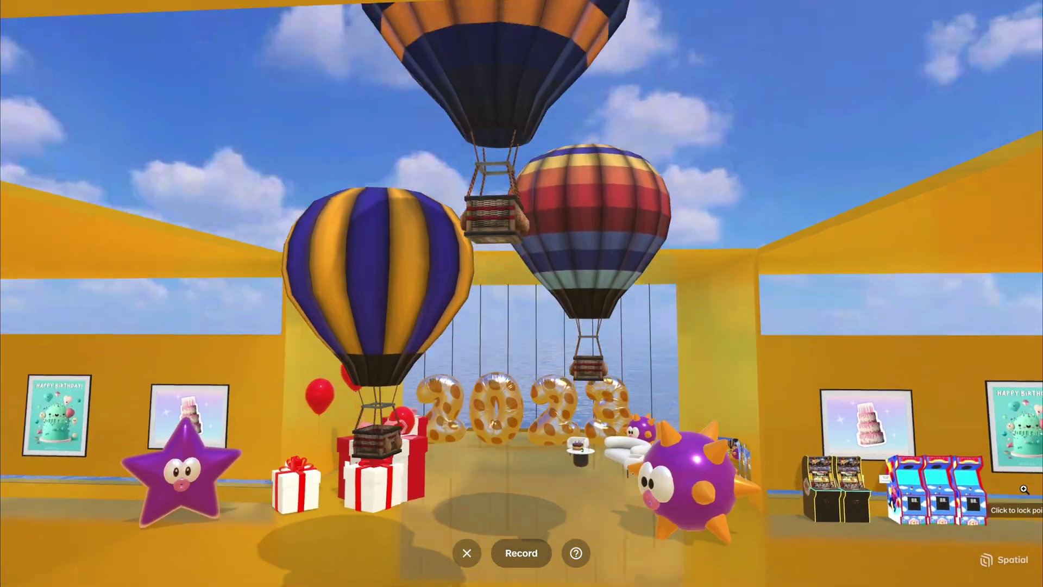
Step: Walk through the decorated party space and inspect the decorations on all sides, including a view from camera mode
key("w")
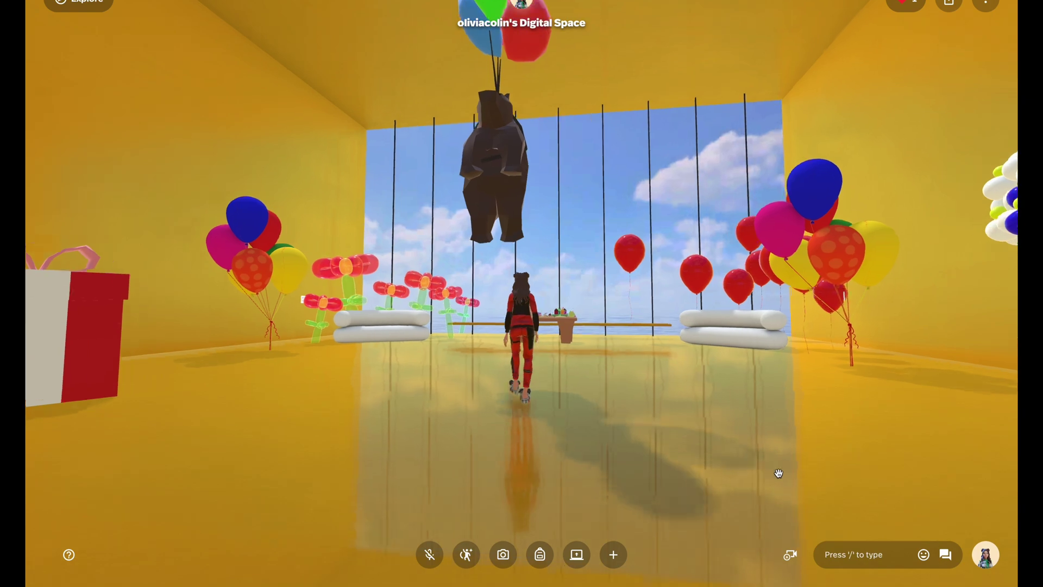
key("w")
left_click_drag(778, 474, 924, 573)
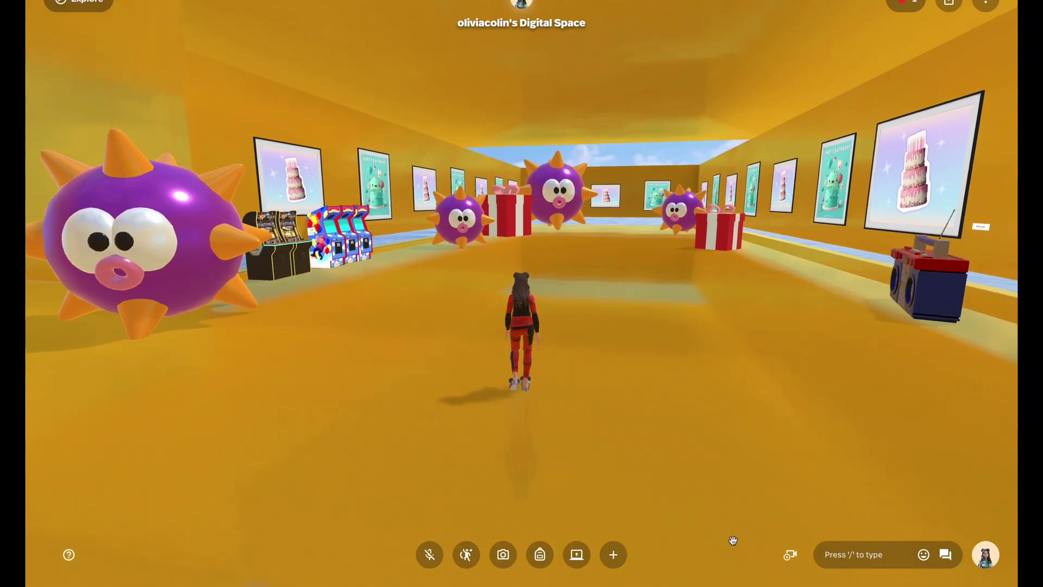
left_click_drag(733, 540, 605, 545)
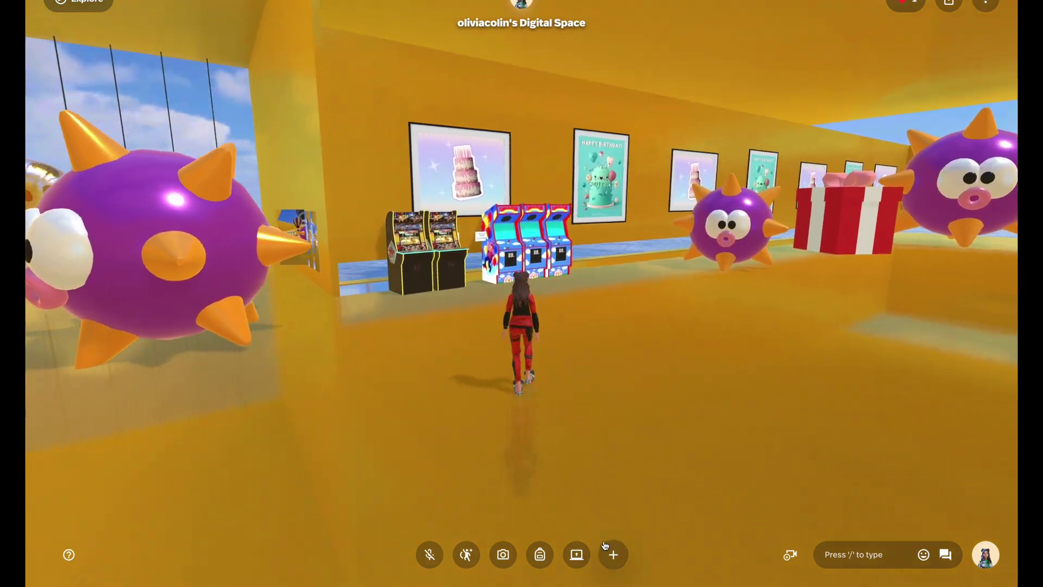
left_click(503, 554)
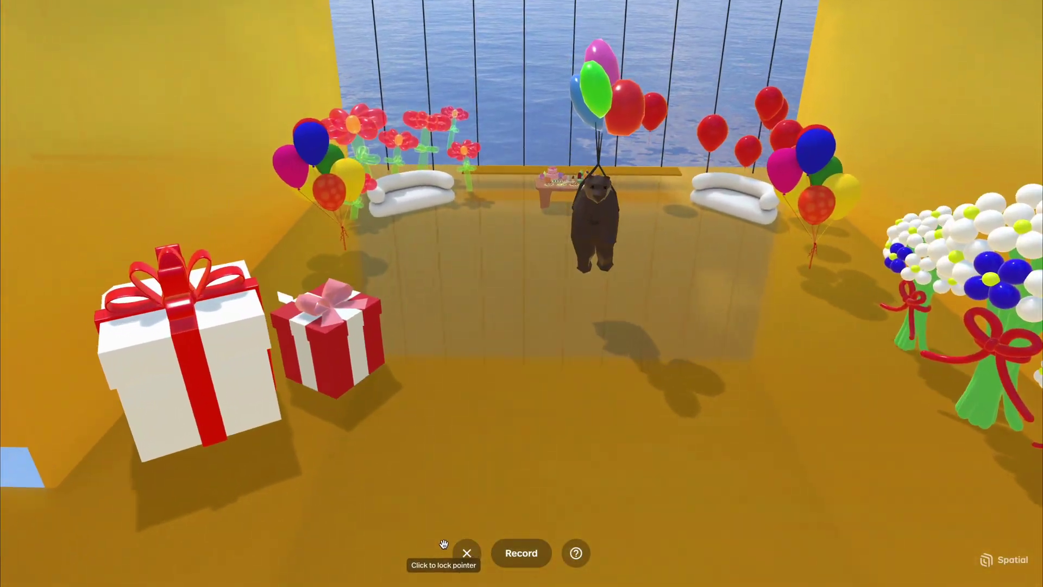
key("w")
left_click_drag(444, 543, 696, 477)
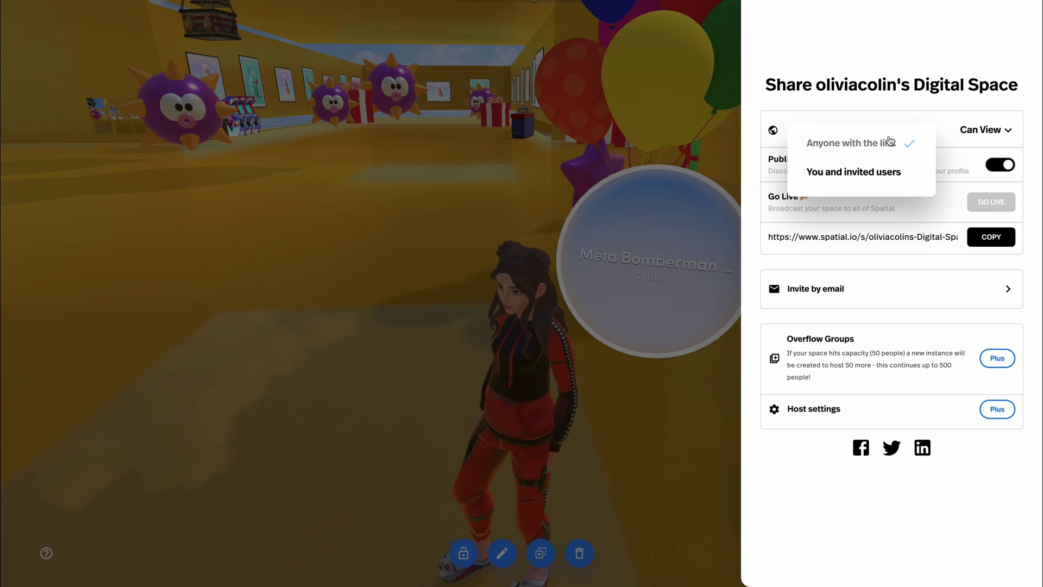
Step: Try the Aeries Gallery environment in grey, black, blue, red and pink, and look around the pink room
left_click(451, 219)
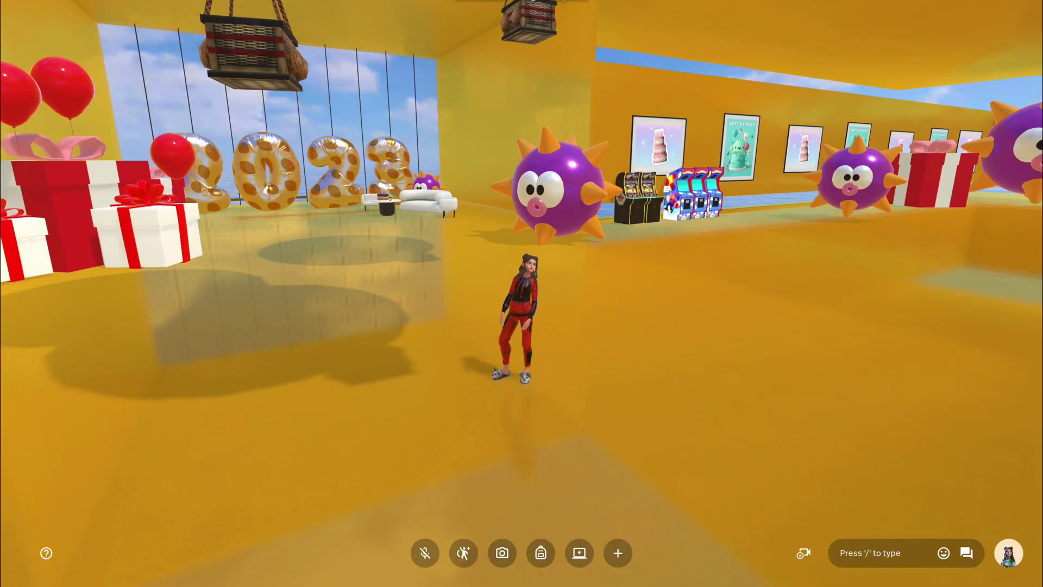
key("Escape")
left_click(944, 71)
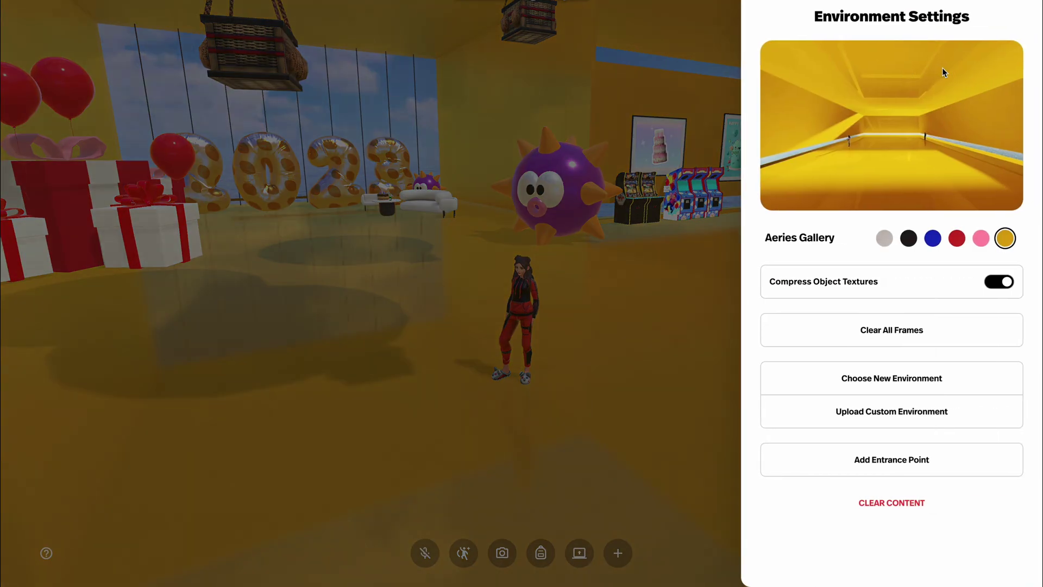
left_click(884, 238)
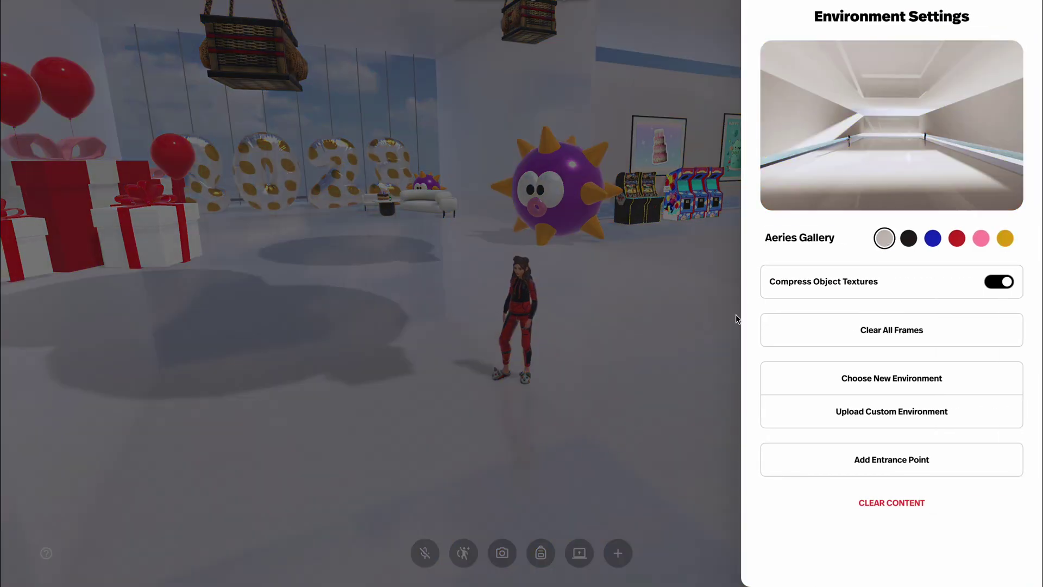
left_click(908, 238)
left_click(932, 238)
left_click(951, 239)
left_click(982, 240)
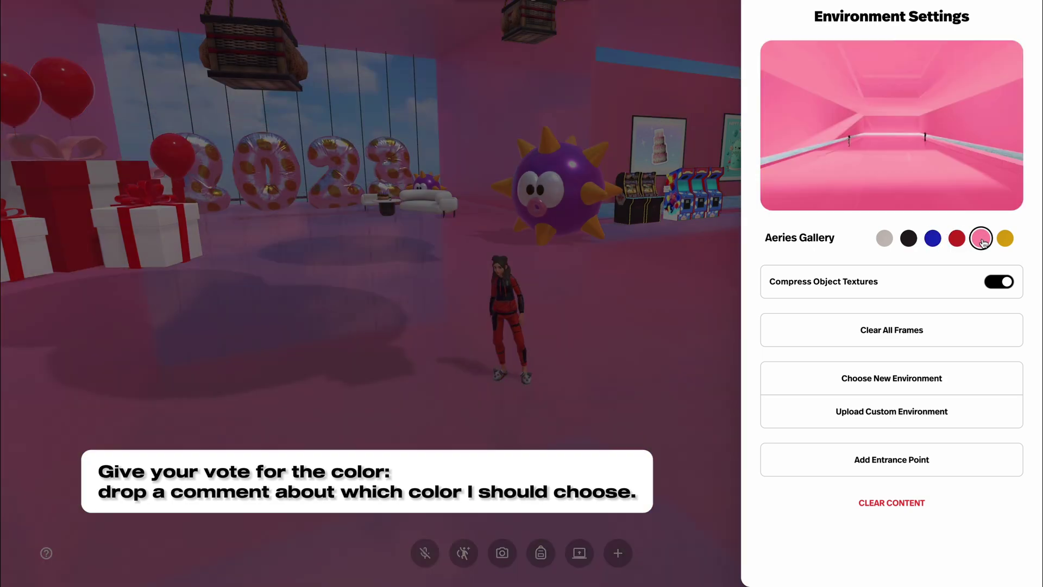
left_click(709, 481)
left_click_drag(631, 442, 381, 410)
left_click_drag(701, 435, 375, 382)
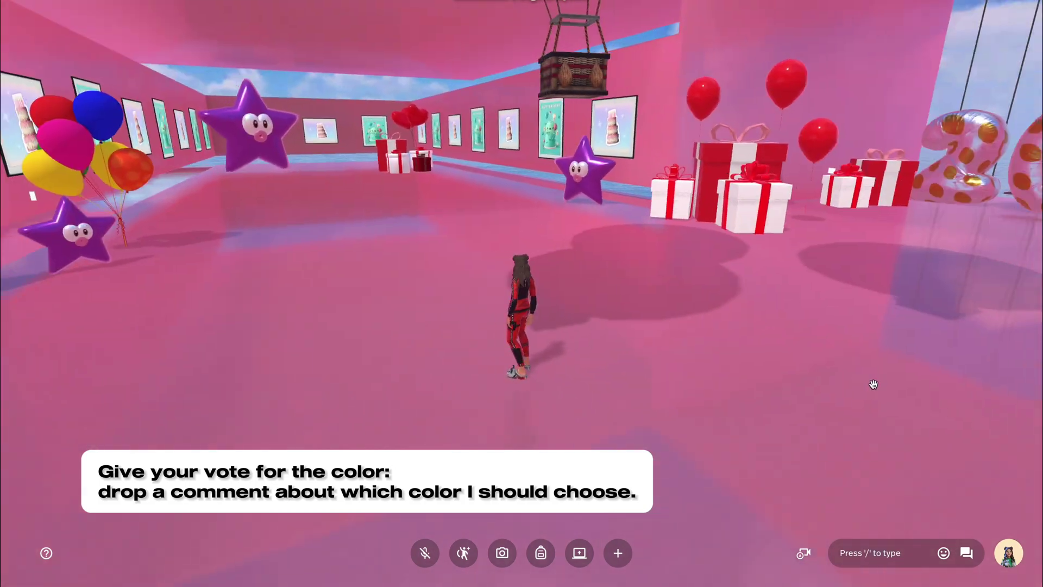
Step: Switch the Aeries Gallery environment color to grey and look around the room in it
left_click(982, 2)
left_click(948, 67)
left_click(885, 239)
left_click(706, 426)
left_click_drag(624, 408, 375, 372)
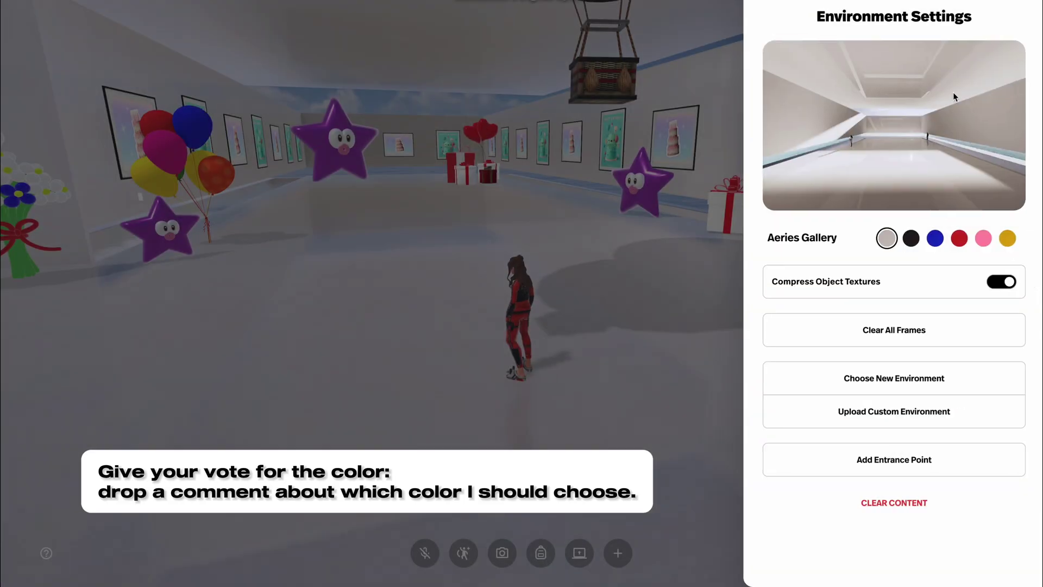
Step: Set the Aeries Gallery environment color to yellow and return to the party space
left_click(1005, 238)
left_click(424, 354)
left_click_drag(424, 354, 905, 338)
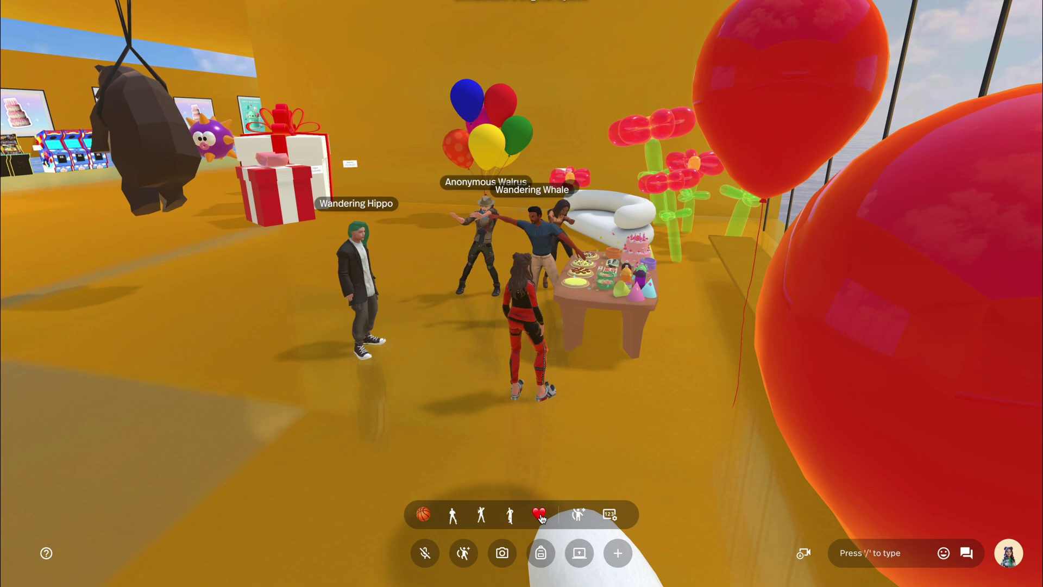
Step: Send heart reactions to the guests gathered around the birthday food table
left_click(540, 518)
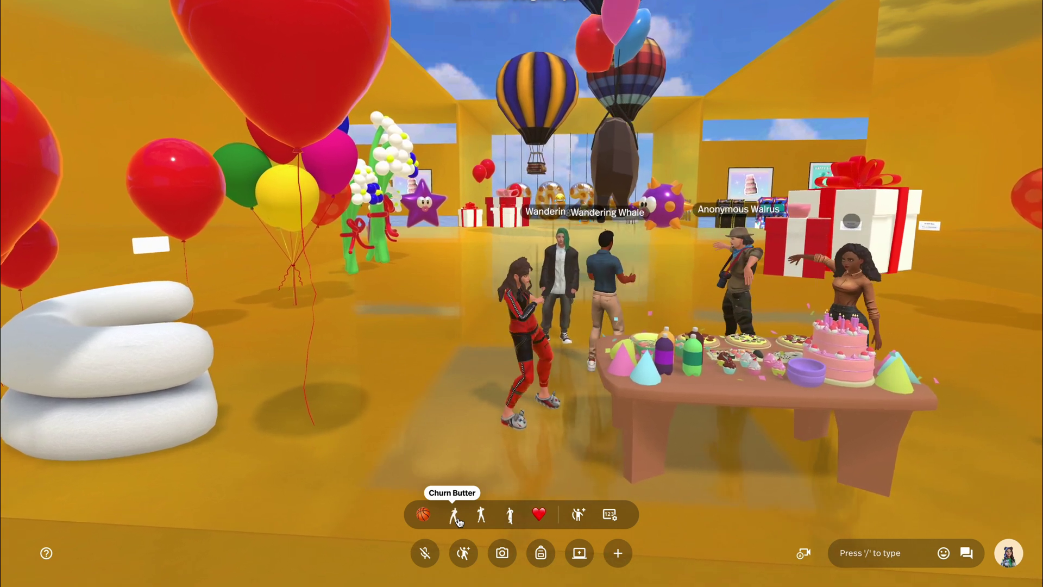
left_click(537, 516)
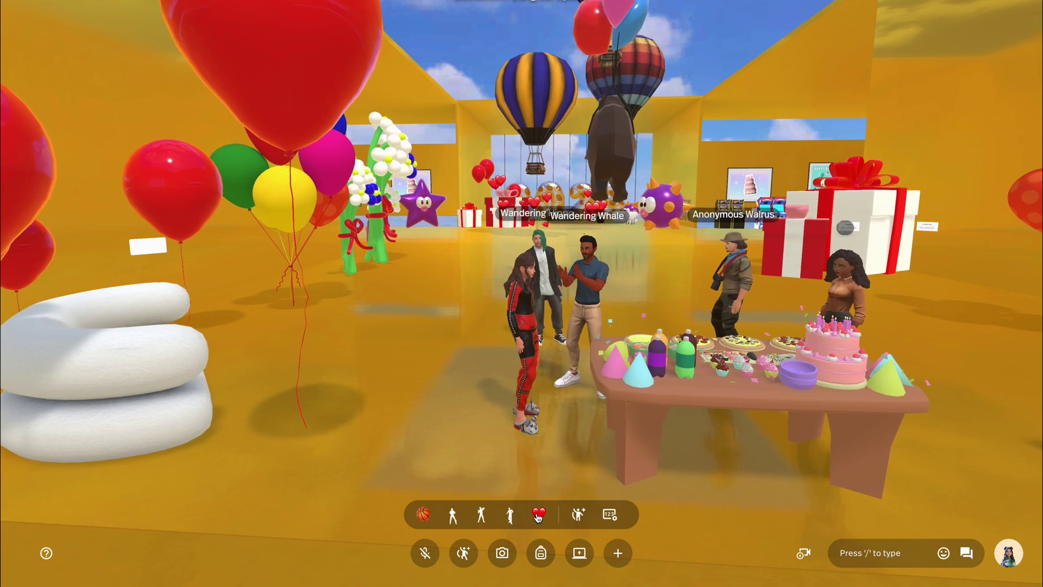